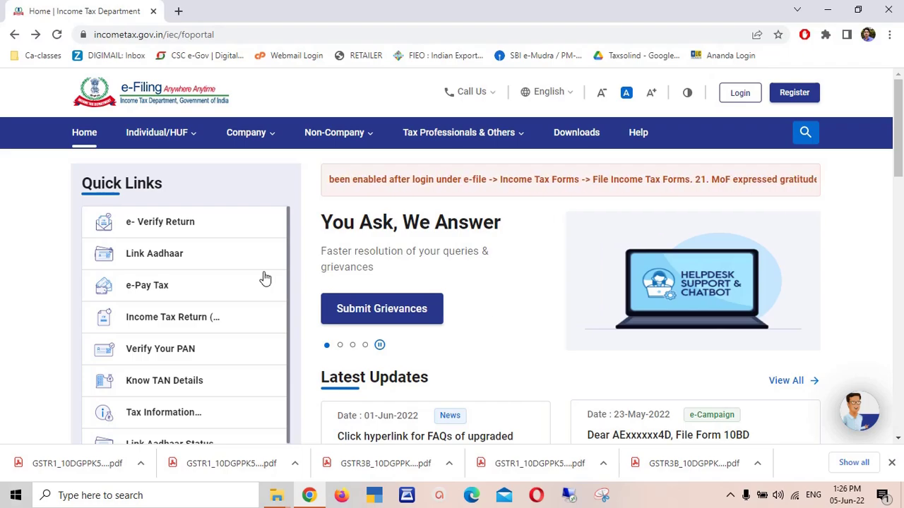
- Open the Link Aadhaar page and select the NSDL fee-payment web address in its notice
click(143, 259)
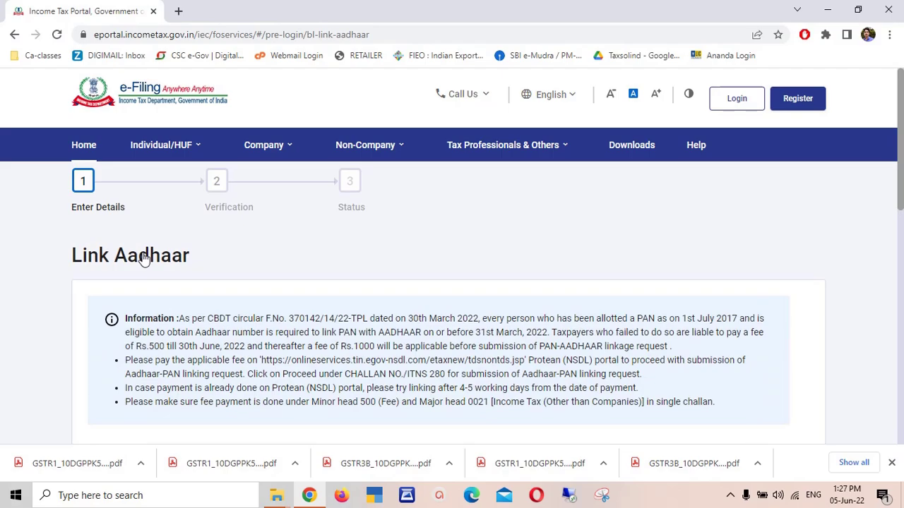
scroll(901, 154, down, 1)
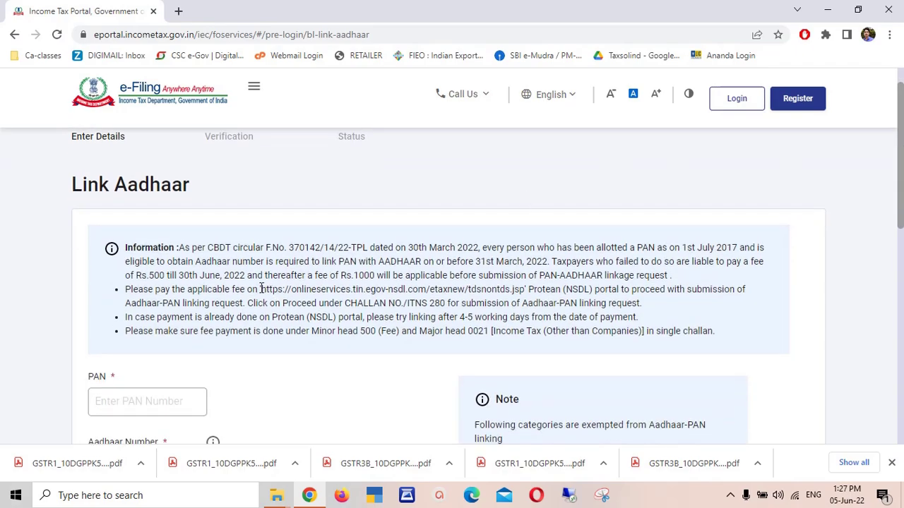
drag(260, 289, 526, 289)
key(ctrl+c)
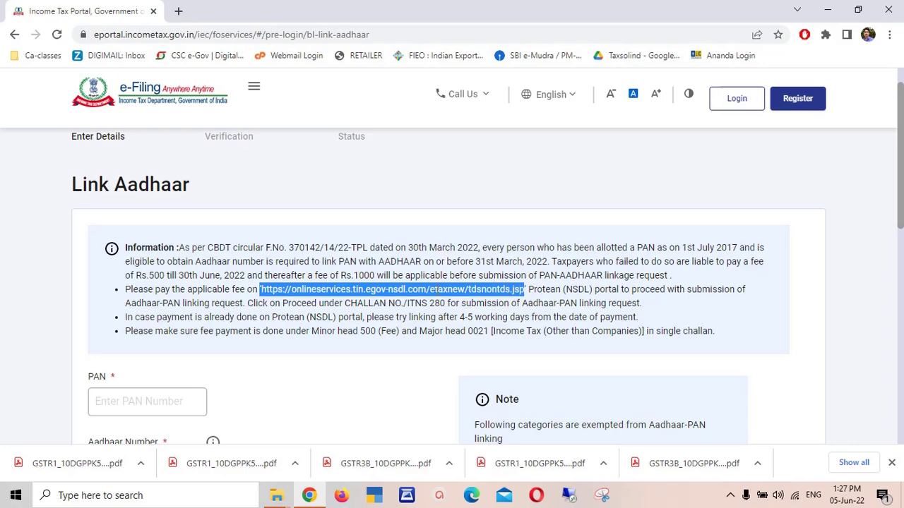
- Load the NSDL tdsnontds.jsp e-payment address in a new tab
drag(424, 289, 240, 11)
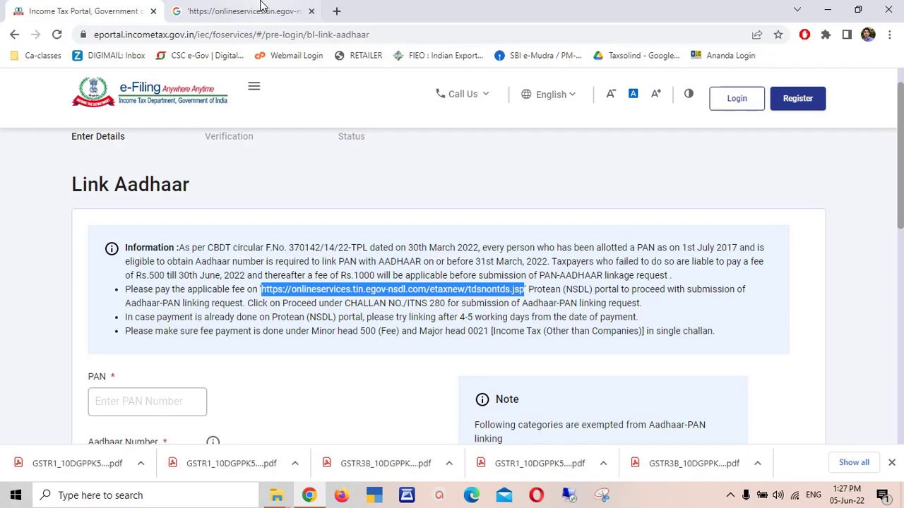
click(295, 34)
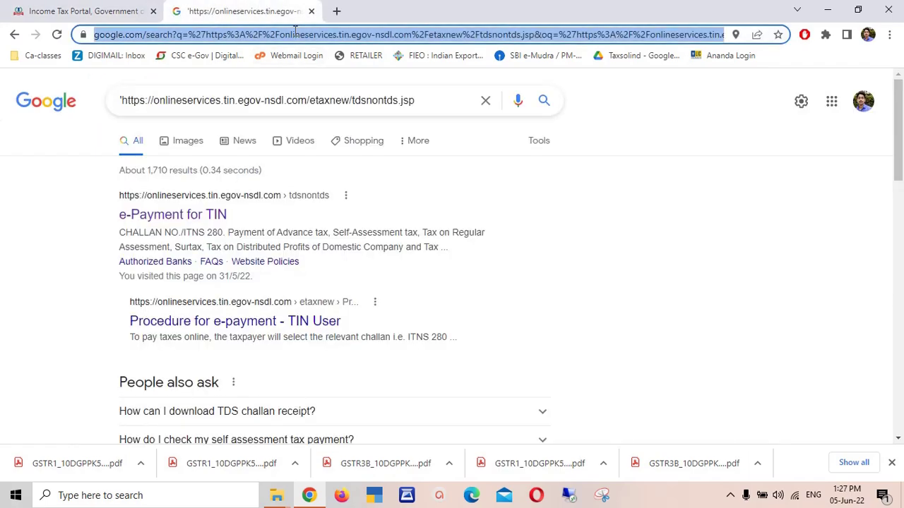
key(ctrl+v)
key(Return)
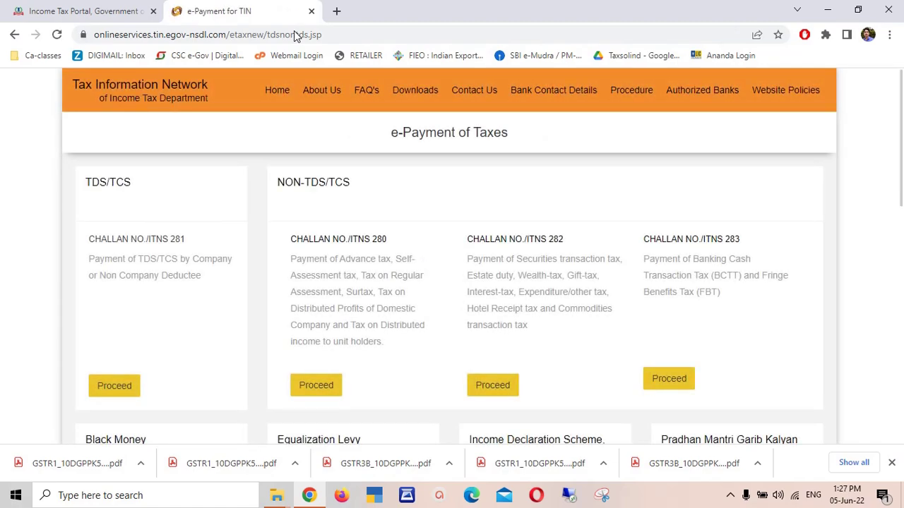
- Clear the link selection on Link Aadhaar, then return to the e-Payment of Taxes tab
click(120, 12)
click(477, 317)
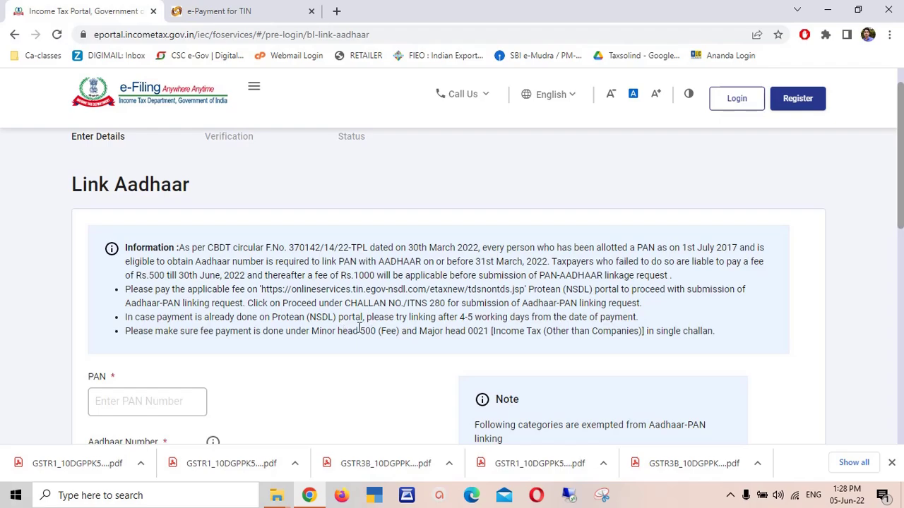
click(257, 7)
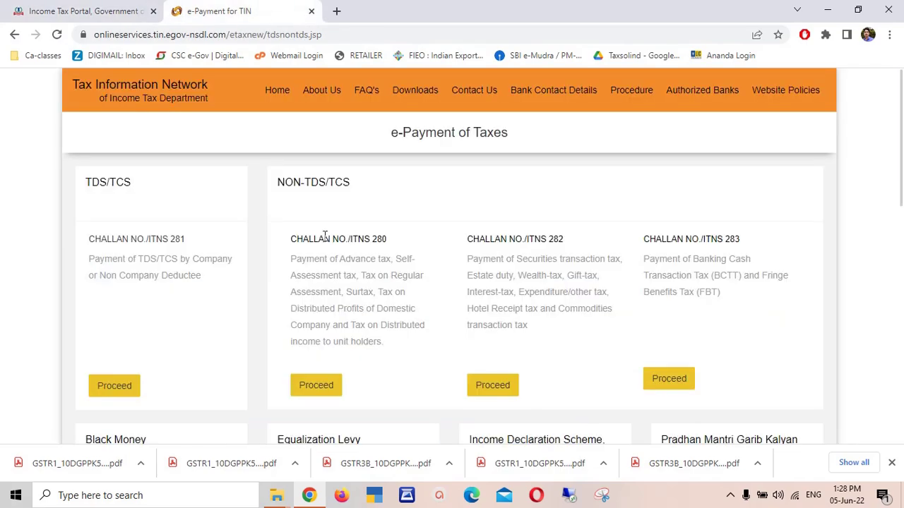
- Start Challan 280 with (0021) Income Tax (Other than Companies) and (500) Other Receipts
click(319, 385)
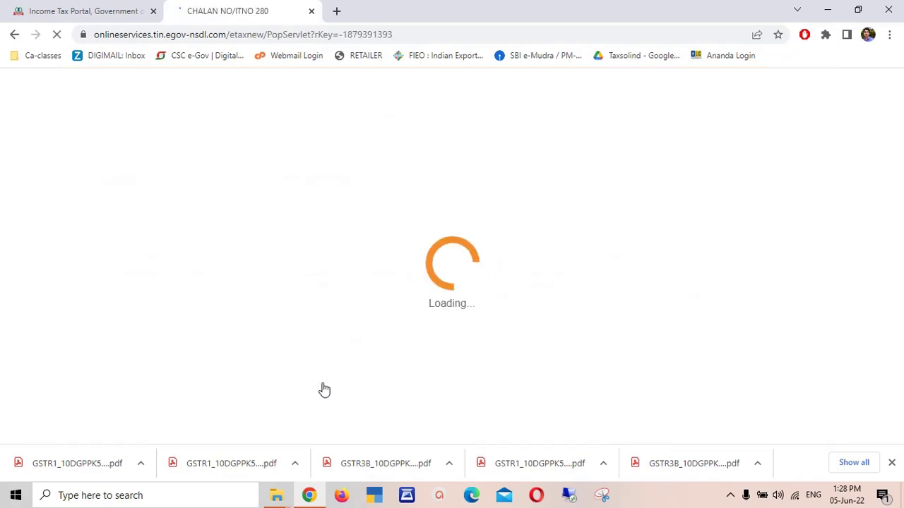
scroll(854, 165, down, 1)
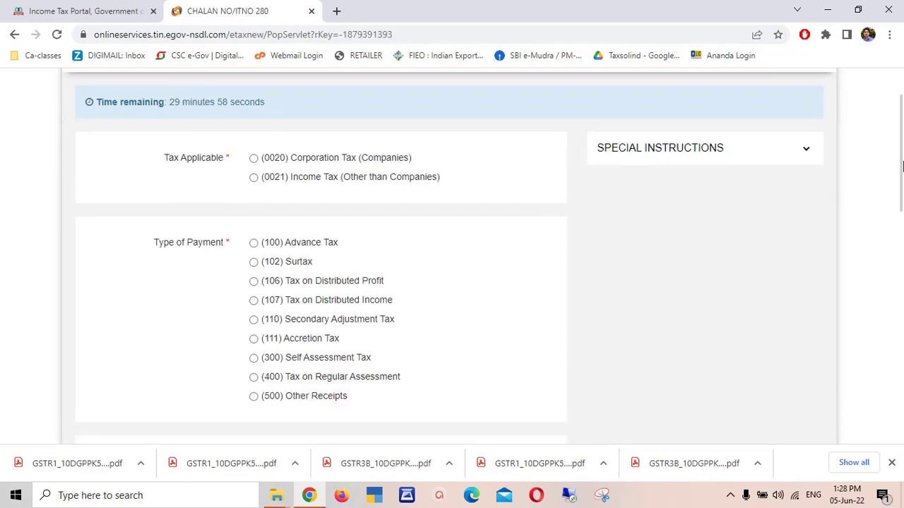
click(254, 178)
click(253, 397)
- Compare debit card and net banking bank lists, then choose Net-Banking with State Bank of India
scroll(901, 170, down, 3)
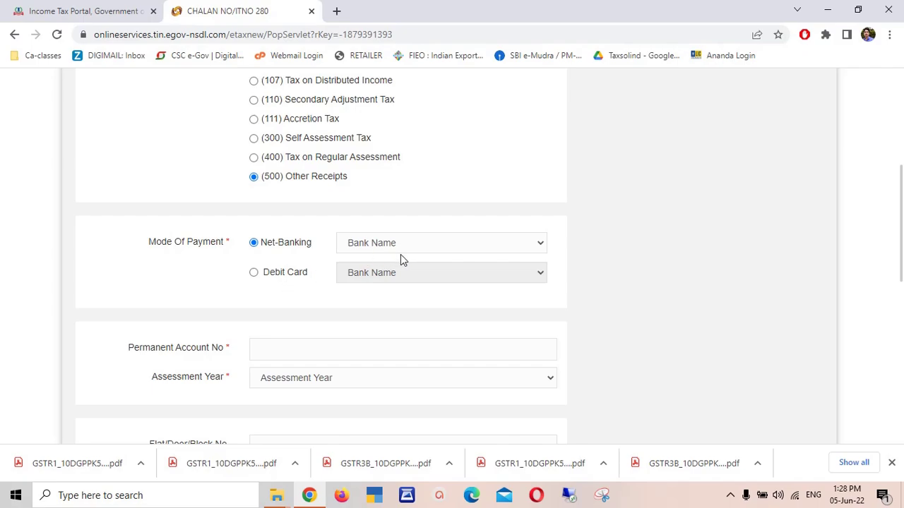
click(425, 248)
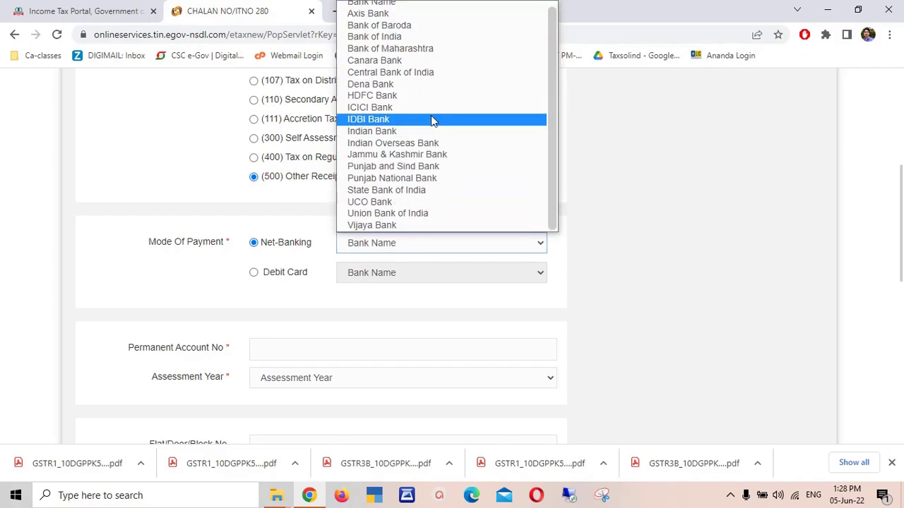
click(253, 275)
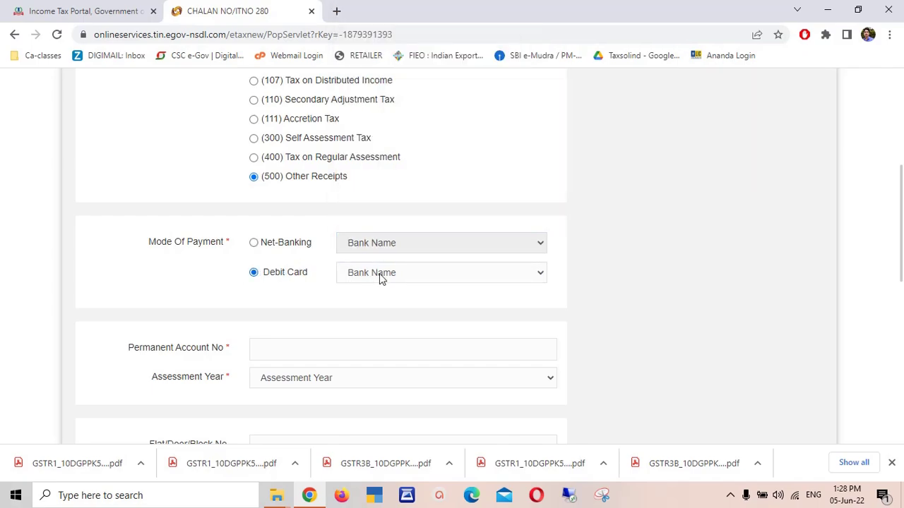
click(387, 273)
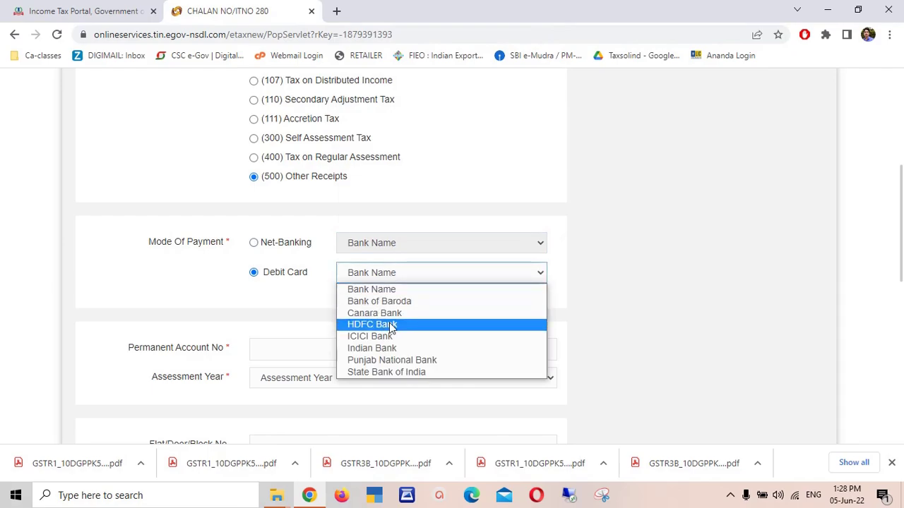
click(295, 310)
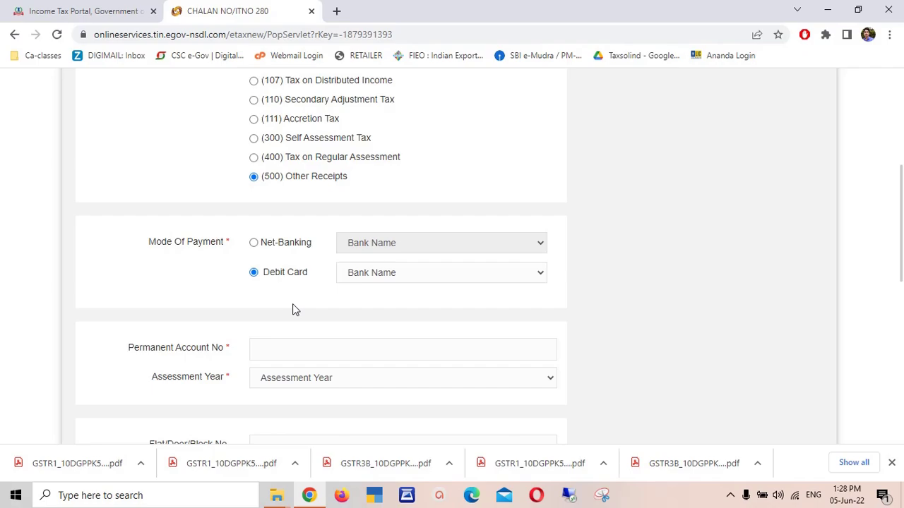
click(378, 276)
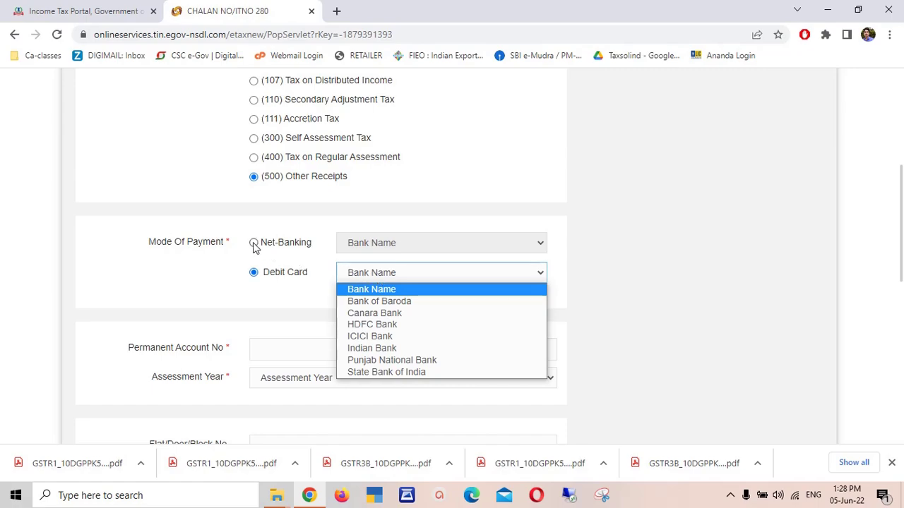
click(254, 243)
click(395, 248)
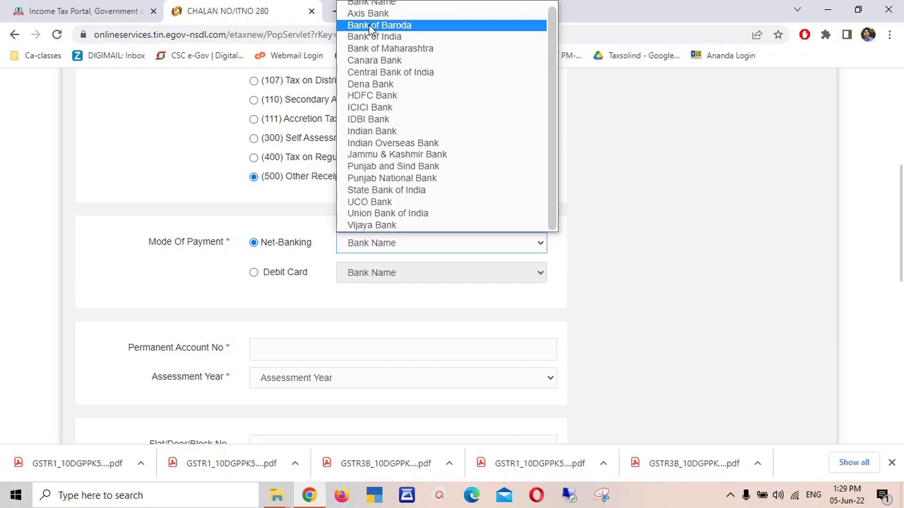
click(273, 242)
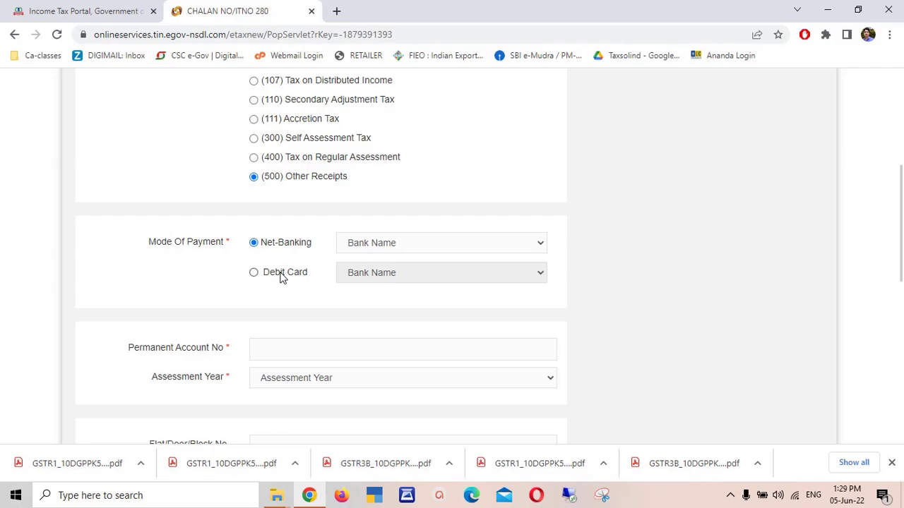
click(377, 244)
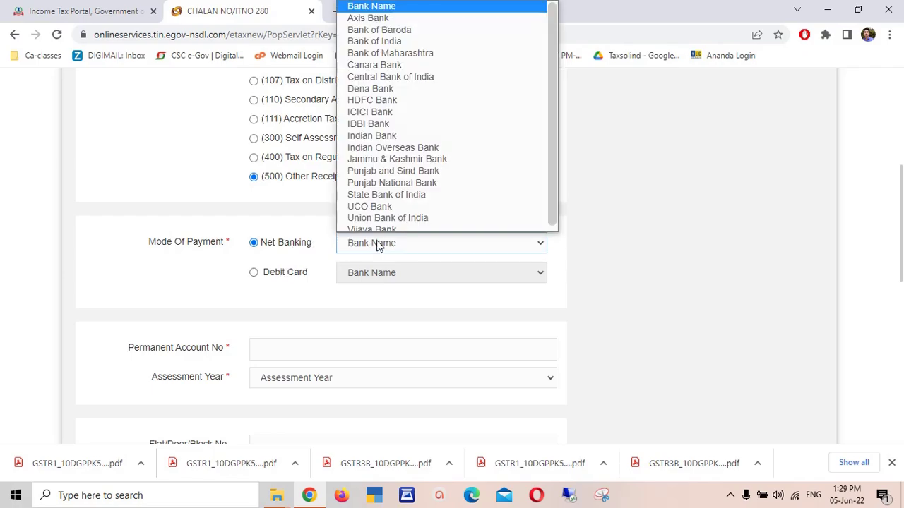
click(380, 194)
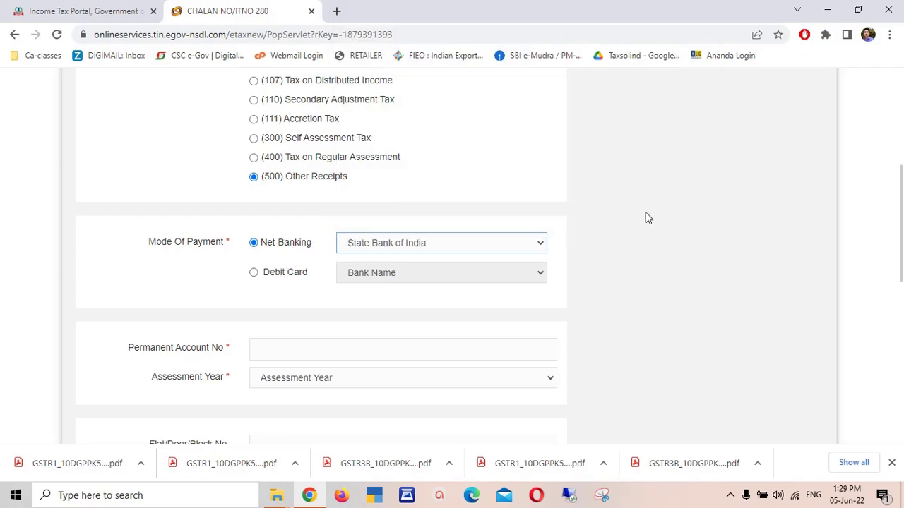
scroll(645, 217, down, 1)
- Enter the taxpayer's PAN and choose assessment year 2023-24
click(342, 264)
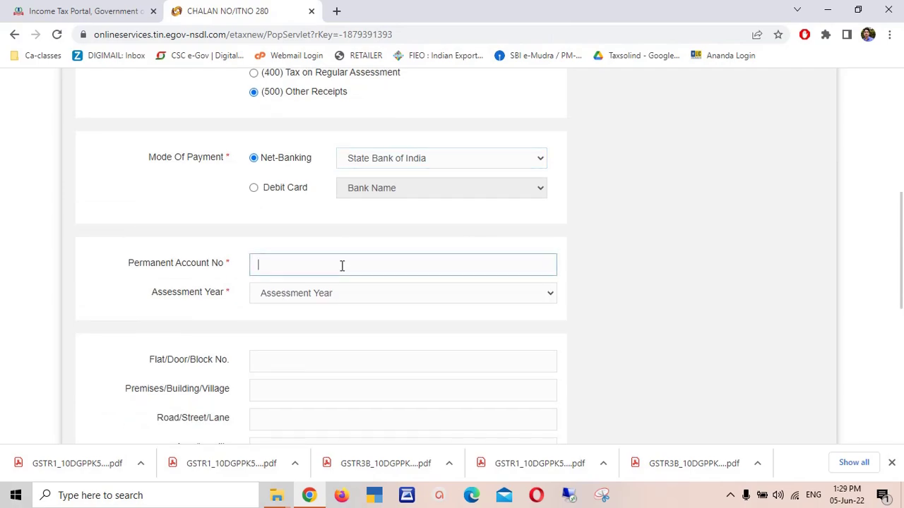
click(346, 292)
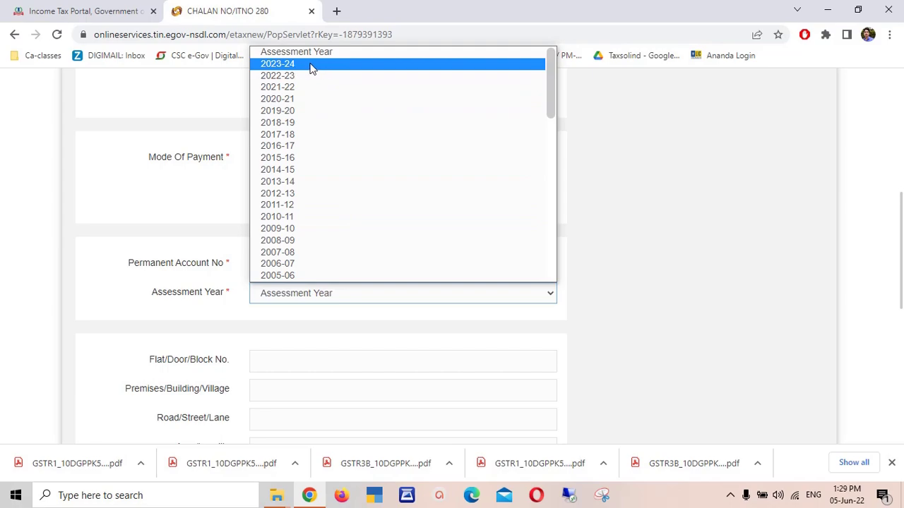
click(303, 63)
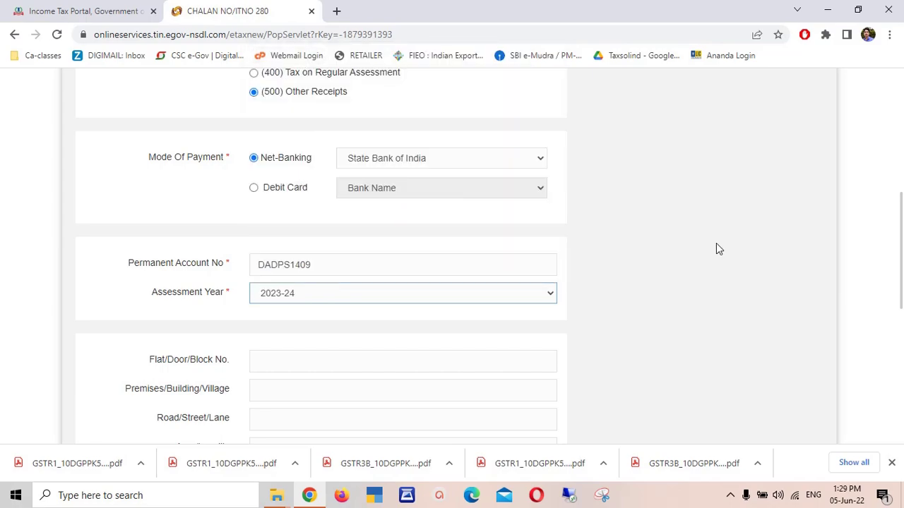
scroll(902, 247, down, 1)
scroll(902, 247, down, 2)
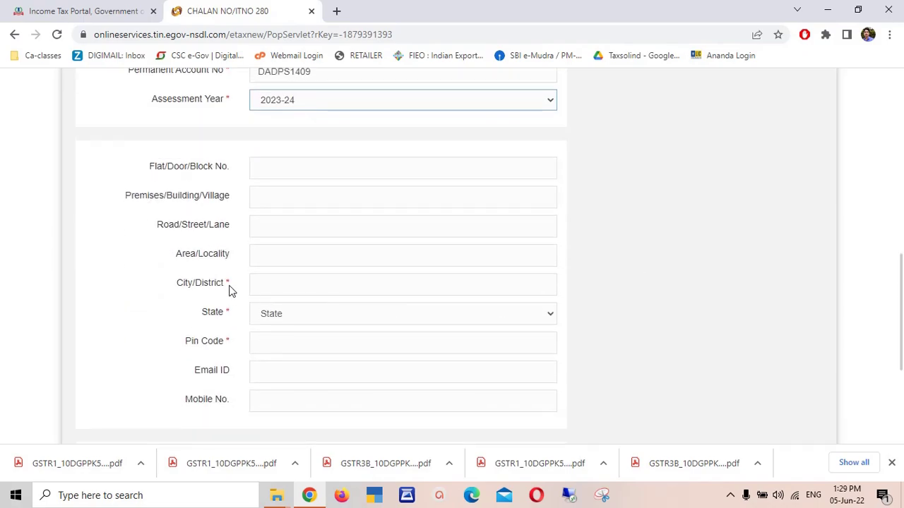
- Fill in the city field and captcha, then submit the challan, resubmitting after the PAN error
click(288, 285)
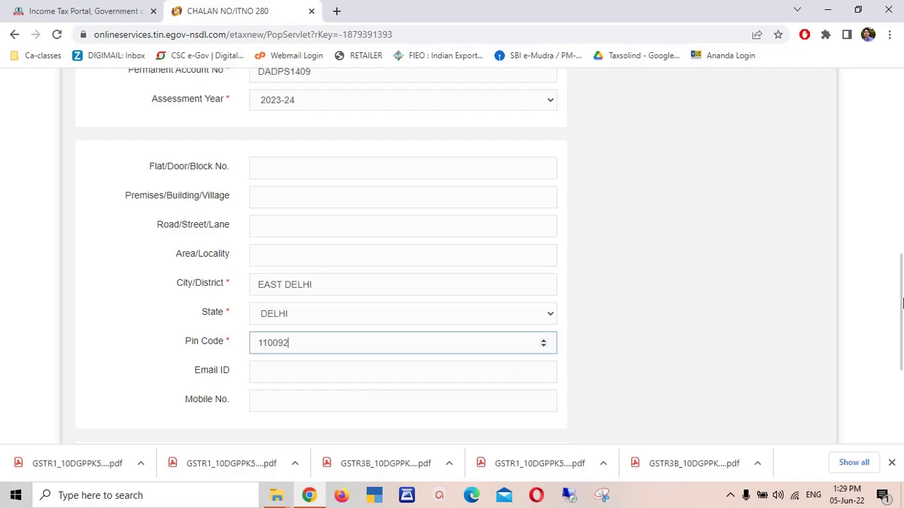
scroll(485, 283, down, 2)
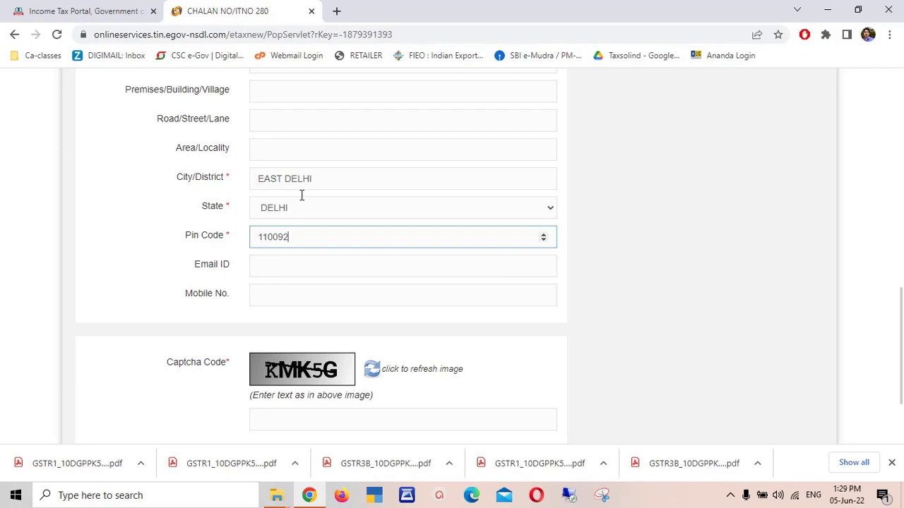
click(290, 420)
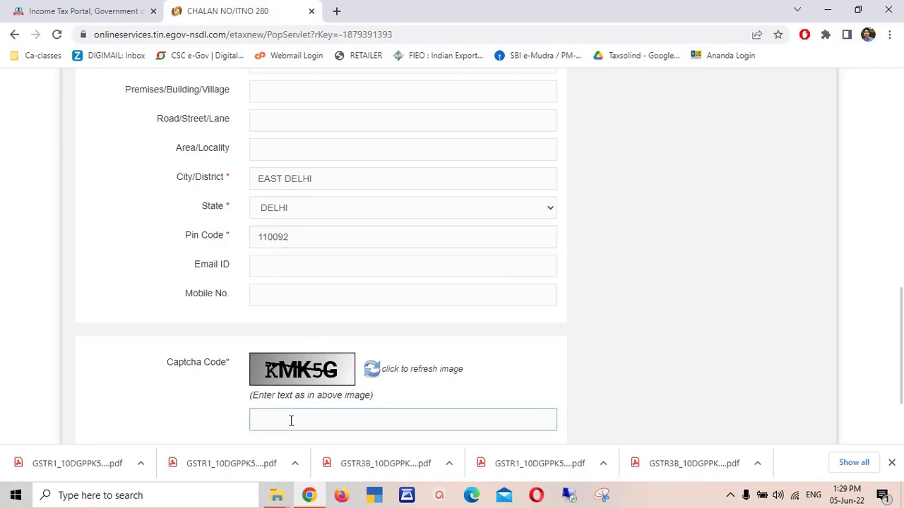
text(KMK5G)
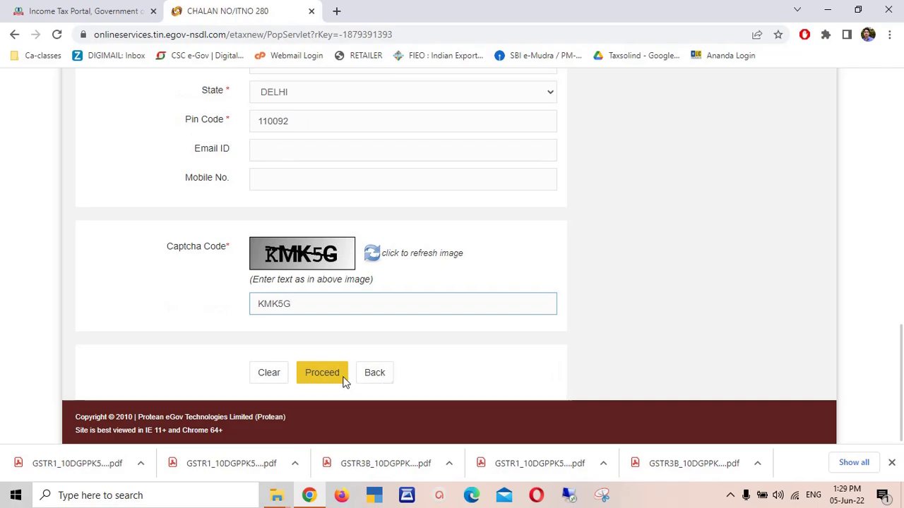
click(319, 374)
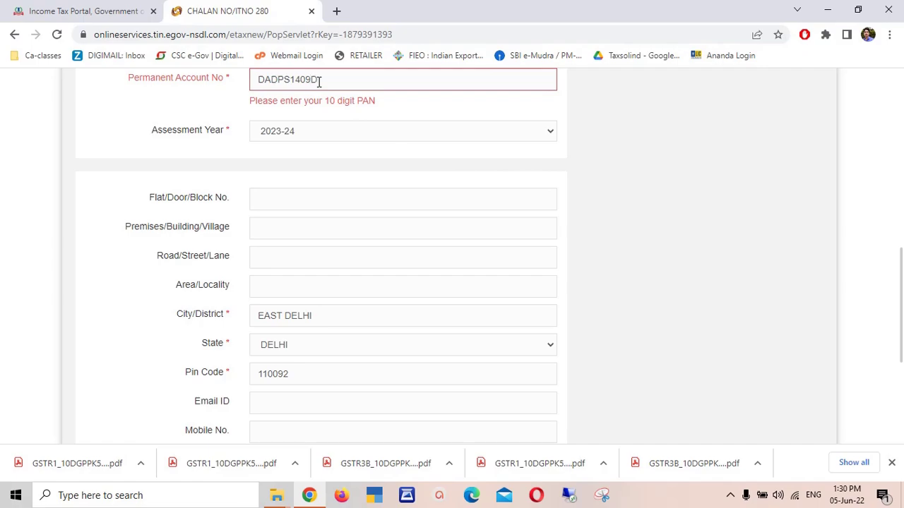
scroll(902, 272, down, 4)
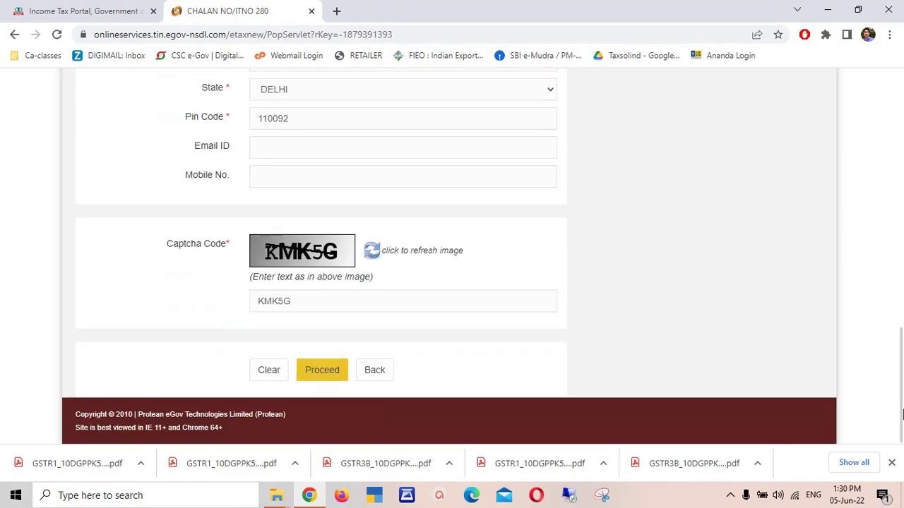
click(323, 373)
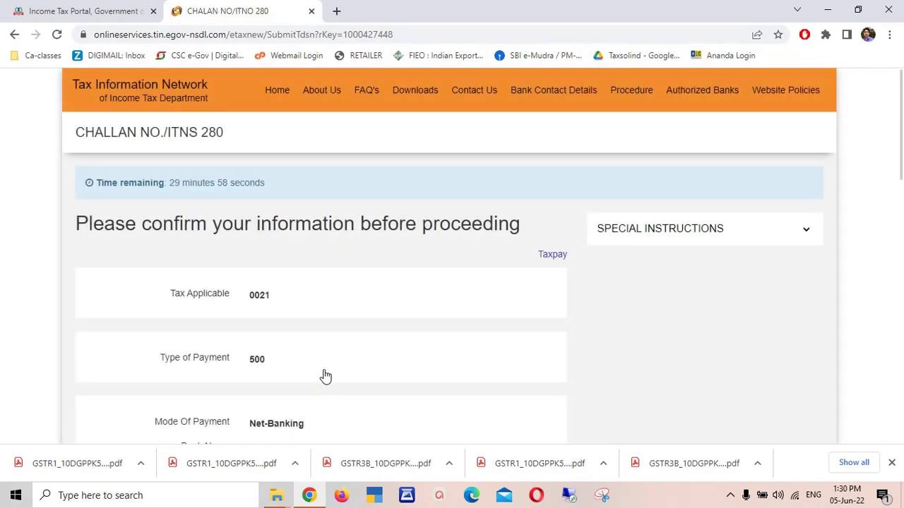
- Agree to the Protean consent on the confirmation page and submit the challan to the bank
scroll(812, 164, down, 2)
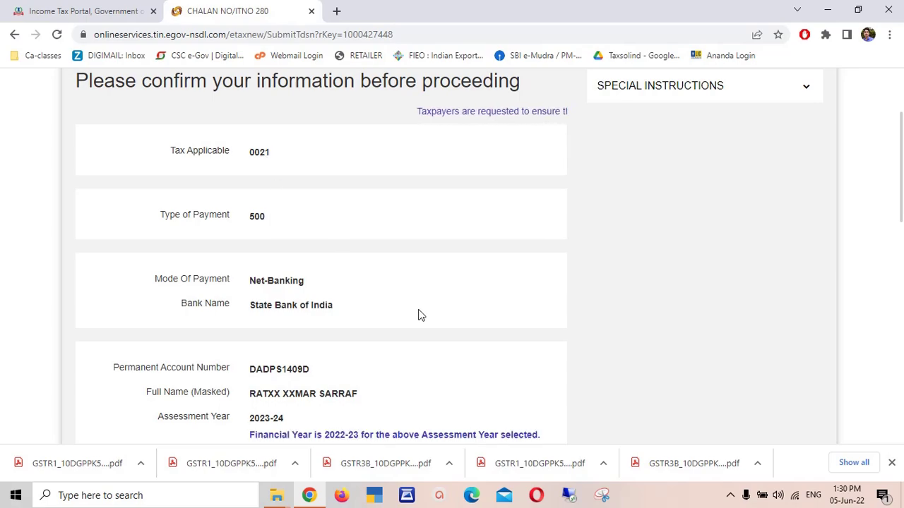
scroll(902, 224, down, 2)
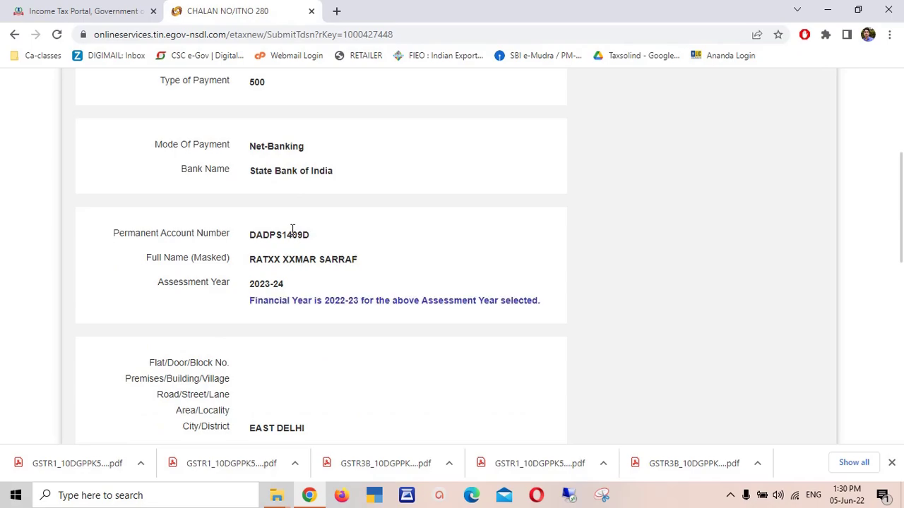
scroll(902, 225, down, 2)
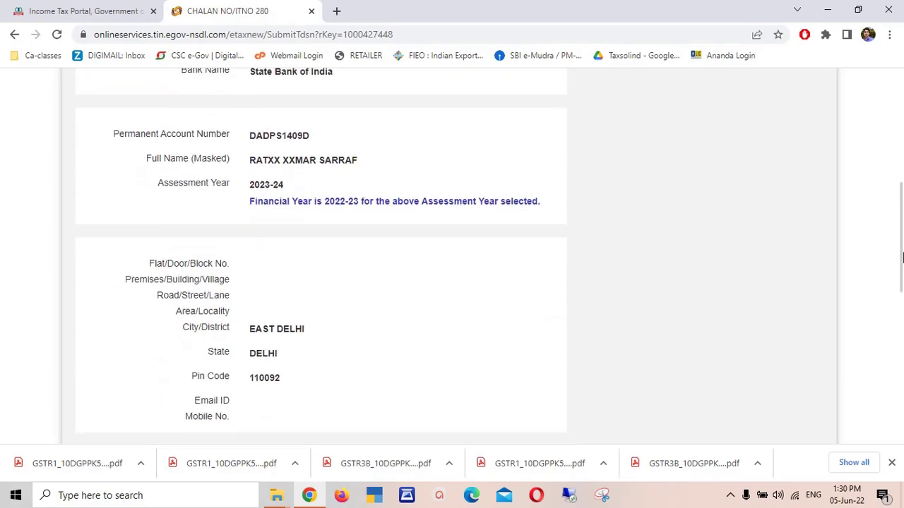
scroll(902, 270, down, 4)
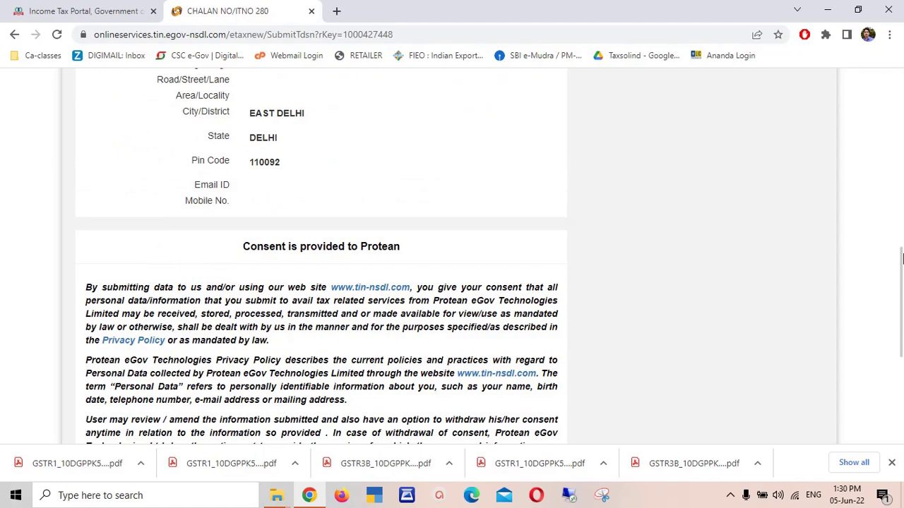
scroll(901, 340, down, 4)
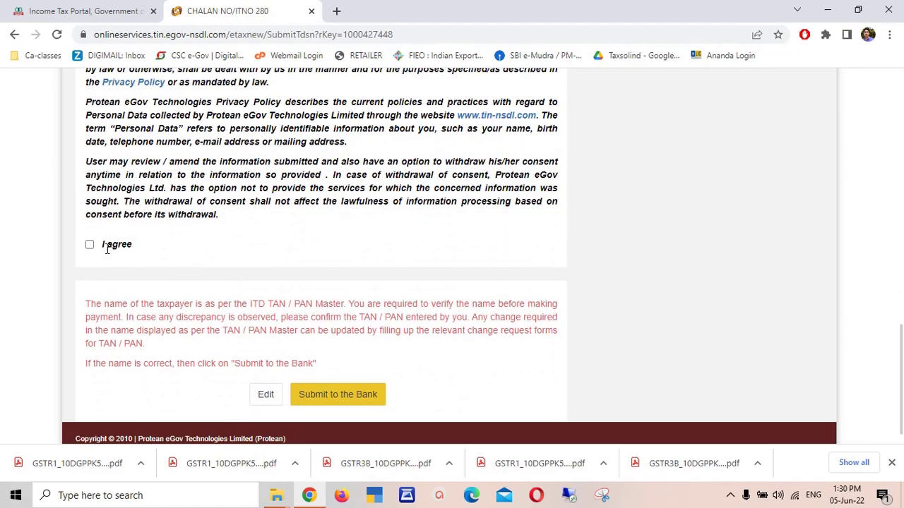
click(90, 245)
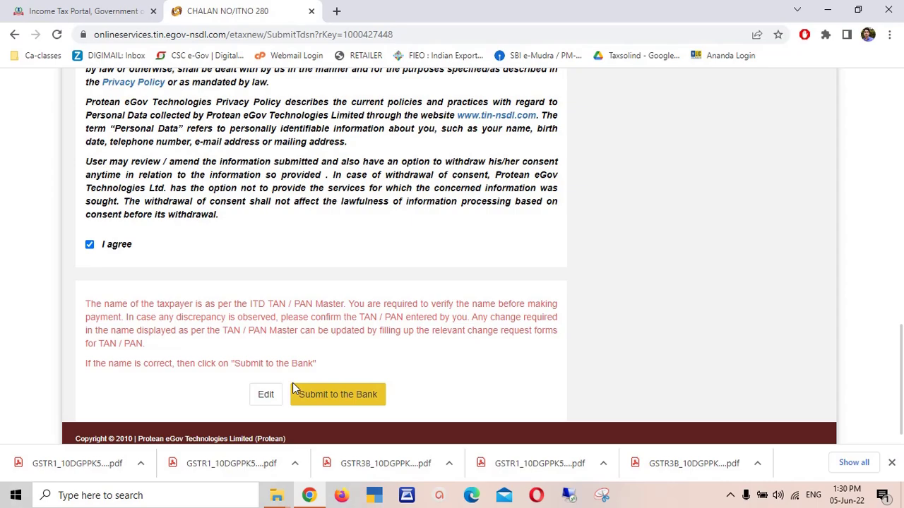
click(365, 401)
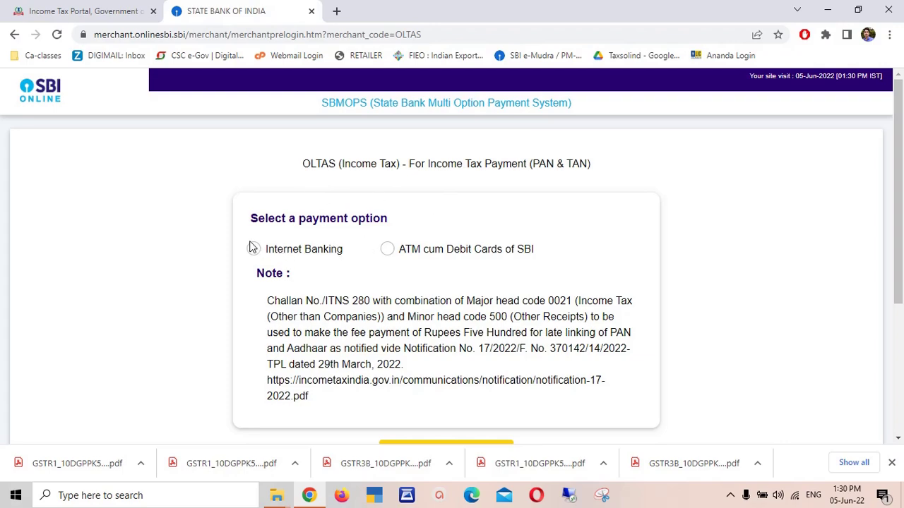
- Choose Internet Banking as the payment option on the SBI page and submit
click(254, 249)
scroll(551, 311, down, 1)
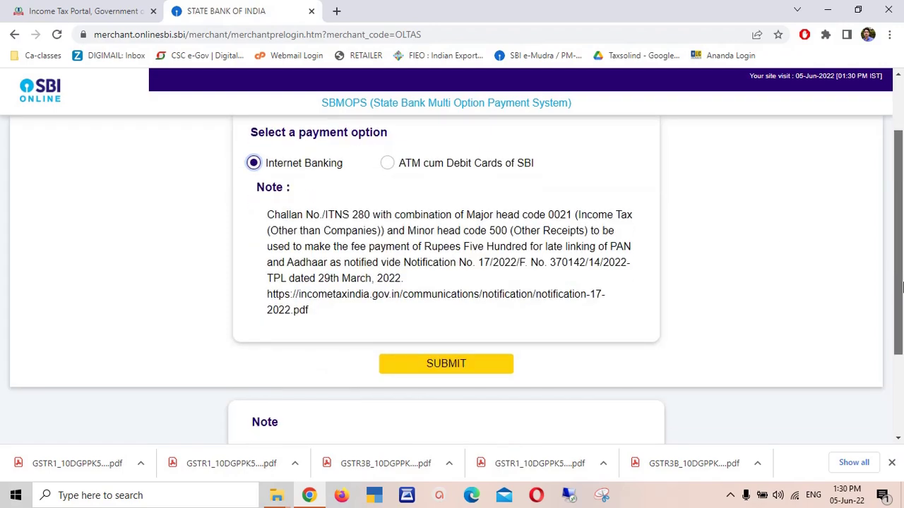
click(439, 366)
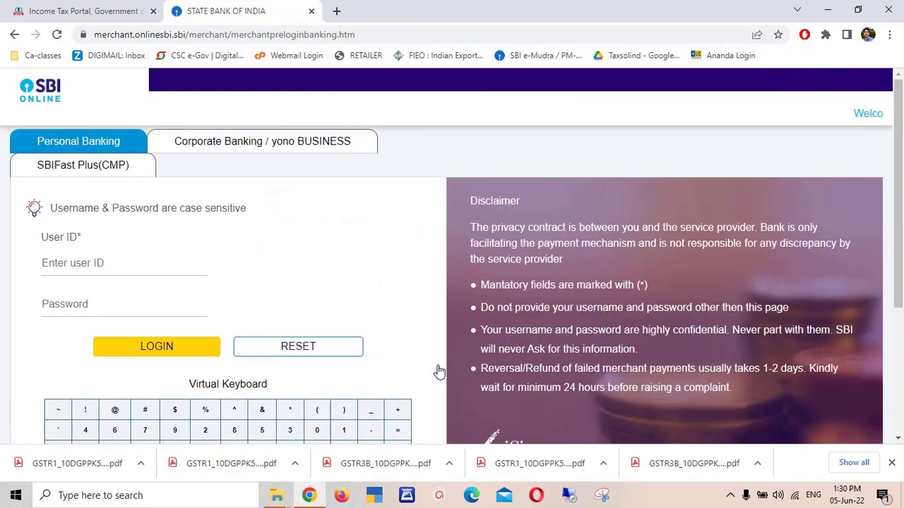
- Log in to SBI personal banking with the pasted user ID and password
click(110, 263)
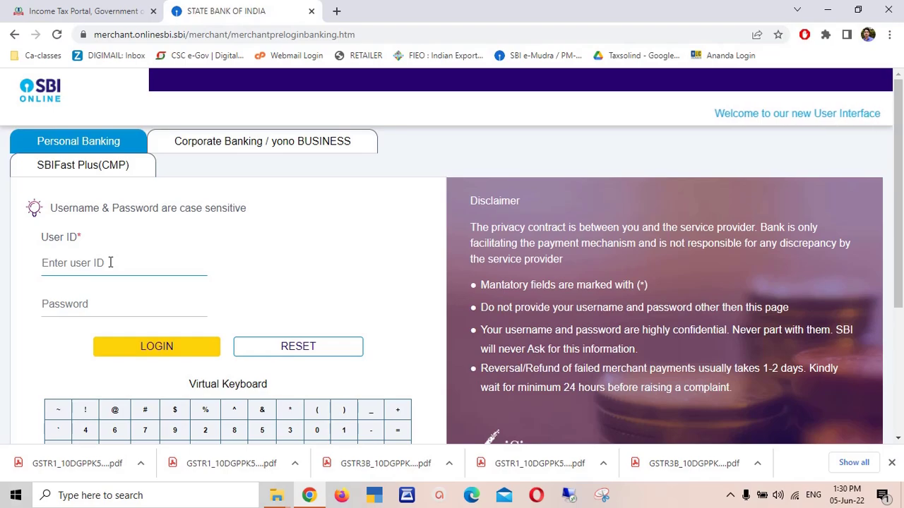
key(ctrl+v)
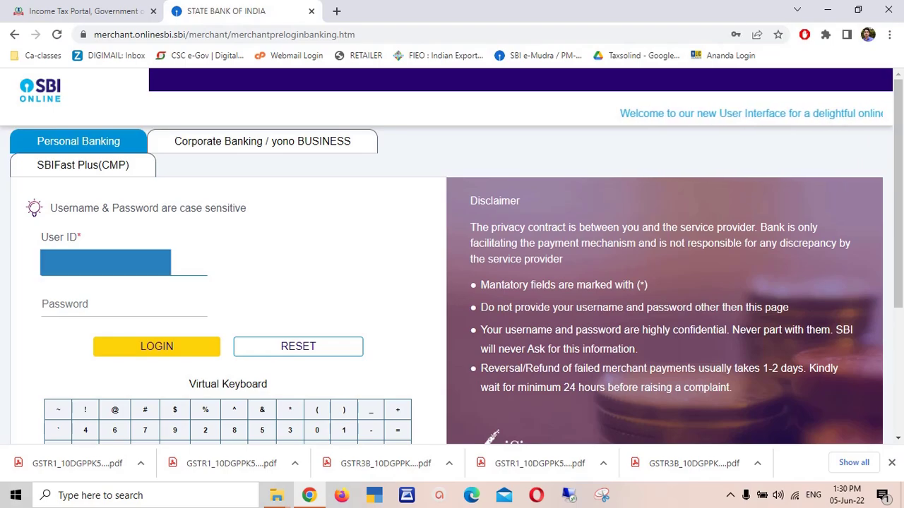
click(120, 305)
key(ctrl+v)
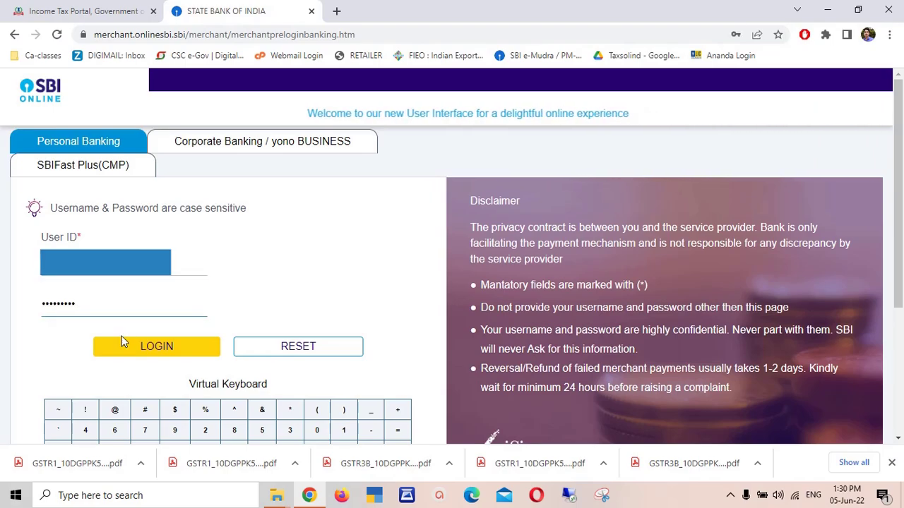
click(150, 349)
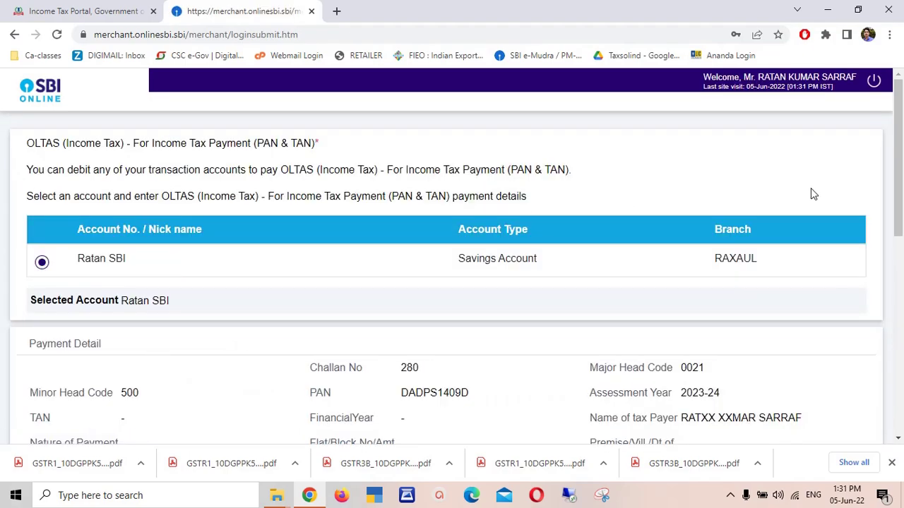
- Change the Others amount from 0 to 500 and confirm the OLTAS payment details
drag(899, 177, 901, 304)
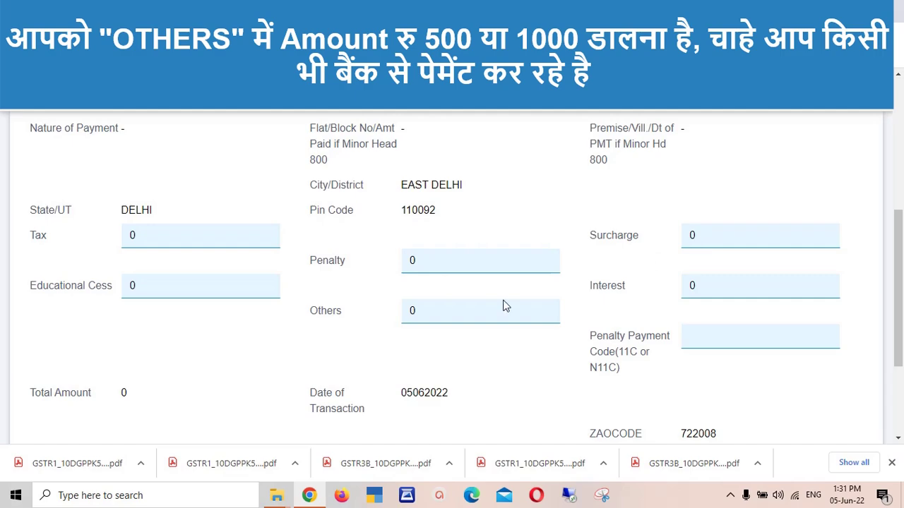
click(446, 318)
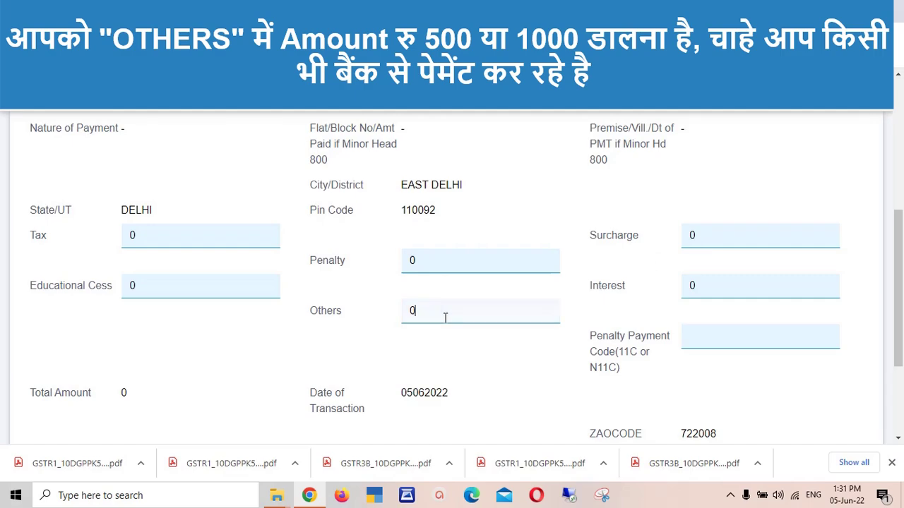
click(706, 344)
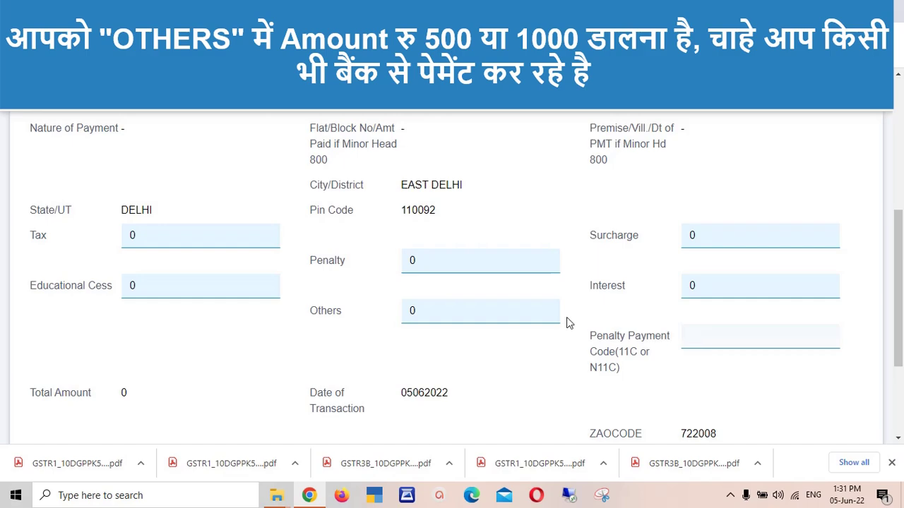
click(450, 312)
key(BackSpace)
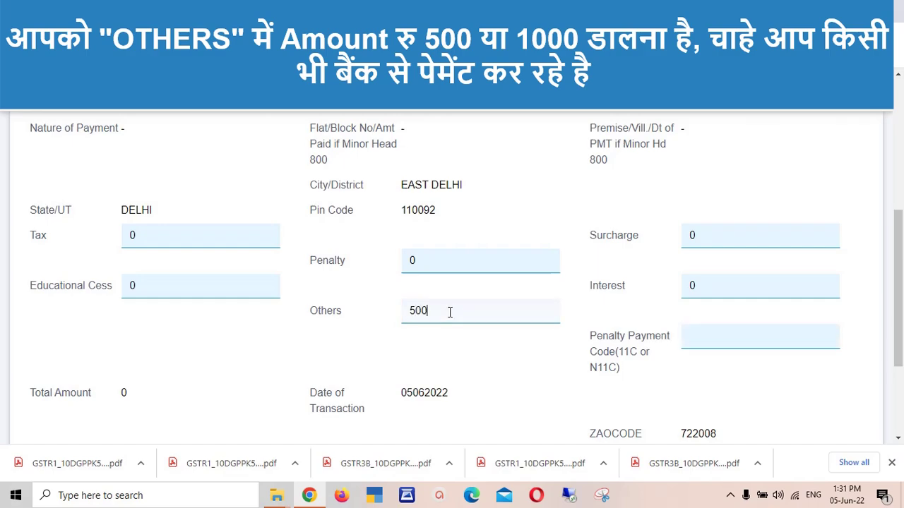
drag(900, 283, 901, 350)
click(400, 369)
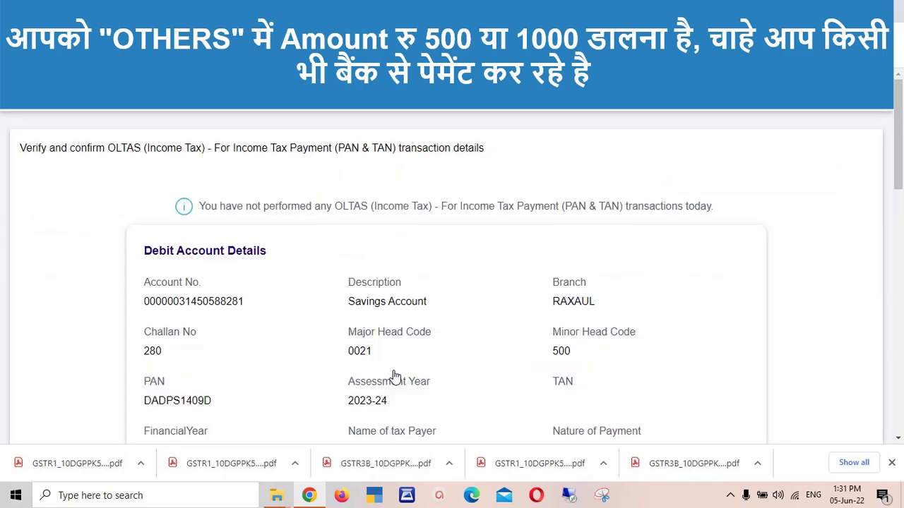
drag(902, 149, 902, 353)
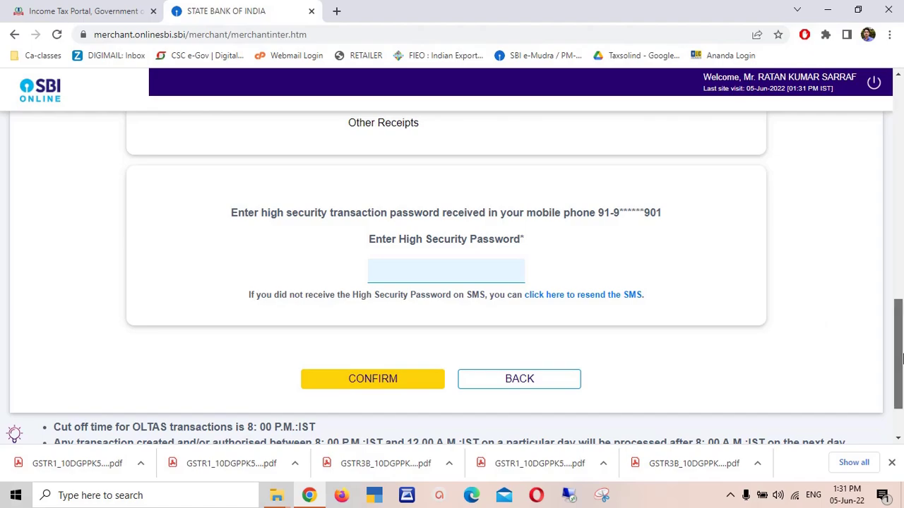
drag(902, 359, 902, 134)
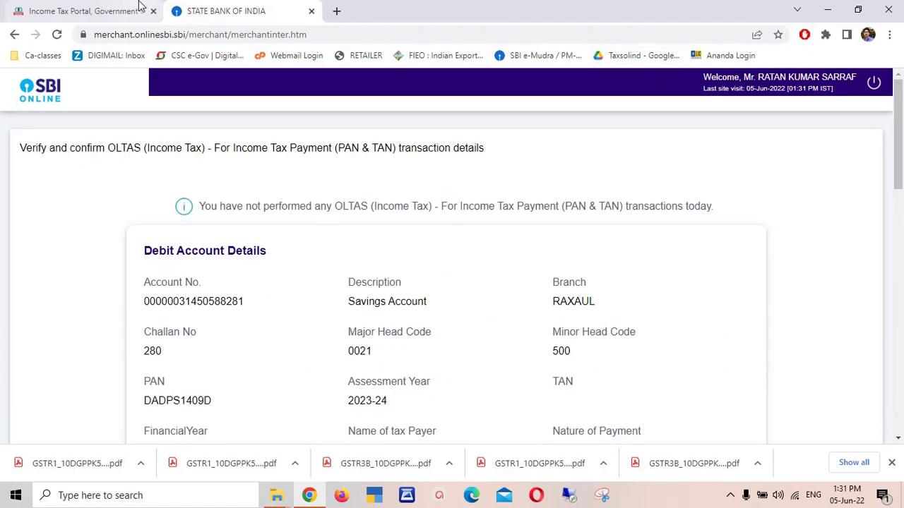
- Copy the NSDL fee link from Link Aadhaar and paste it into the SBI tab's address bar
click(85, 10)
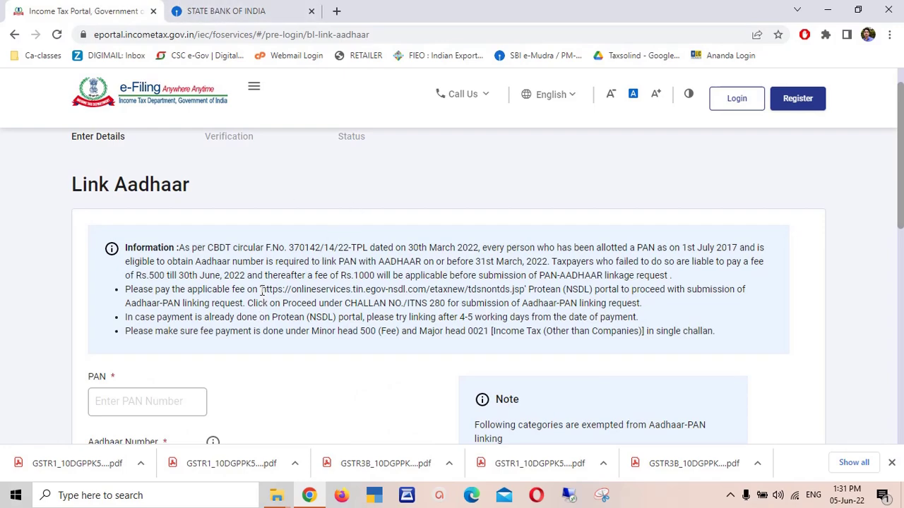
drag(261, 290, 524, 301)
key(ctrl+c)
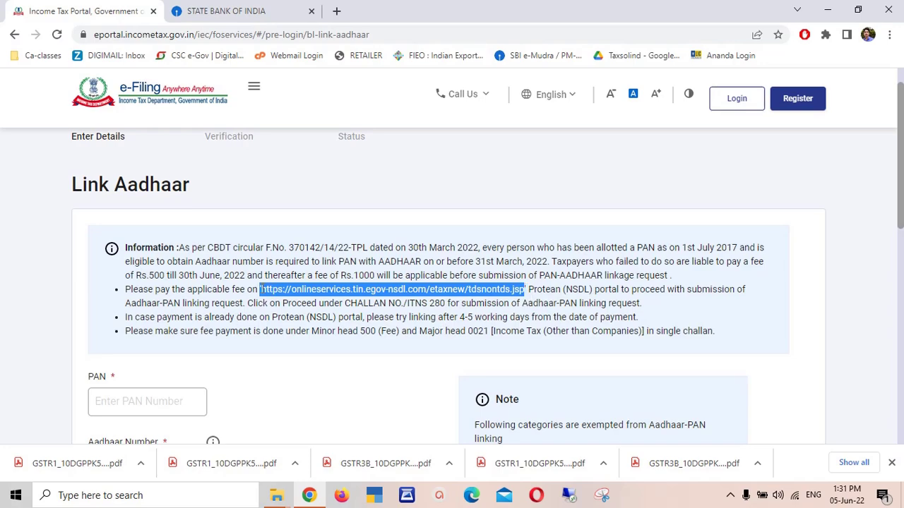
drag(261, 289, 523, 298)
click(237, 8)
click(330, 34)
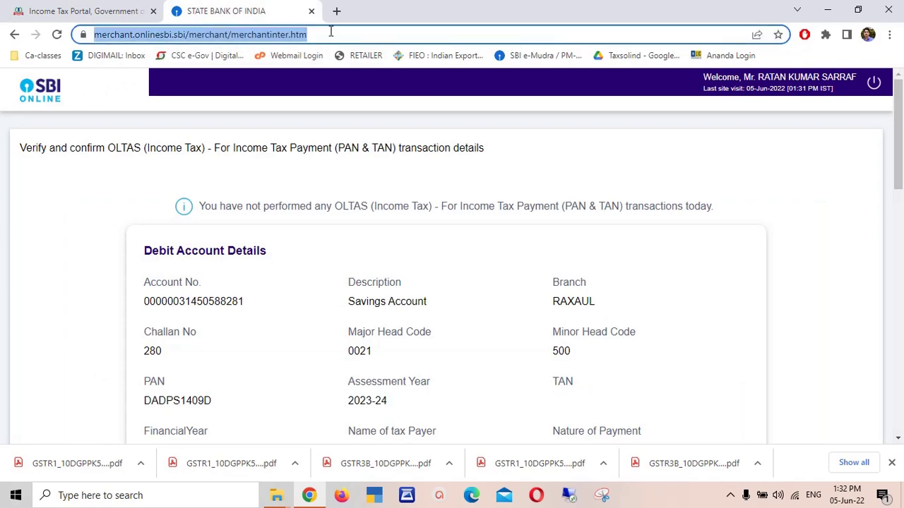
key(ctrl+v)
- Load the NSDL page and start Challan 280 with 0021 Income Tax and 500 Other Receipts
key(Return)
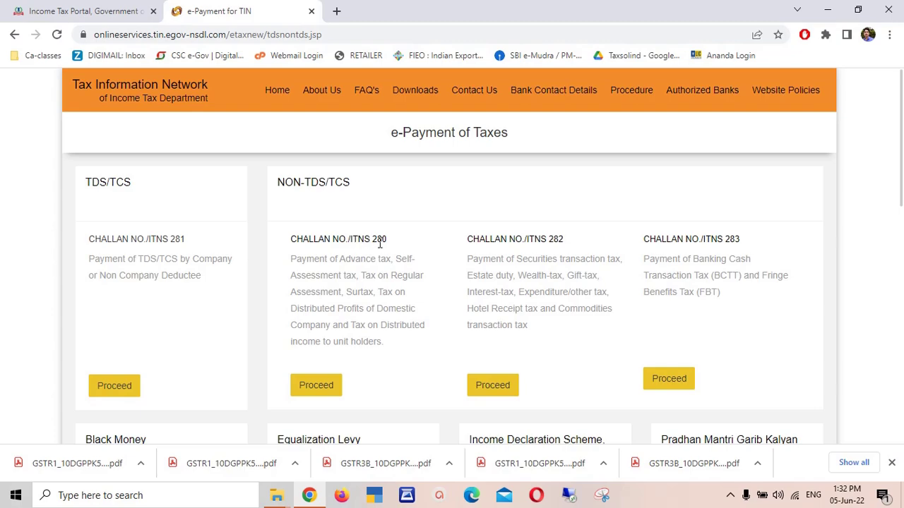
click(315, 391)
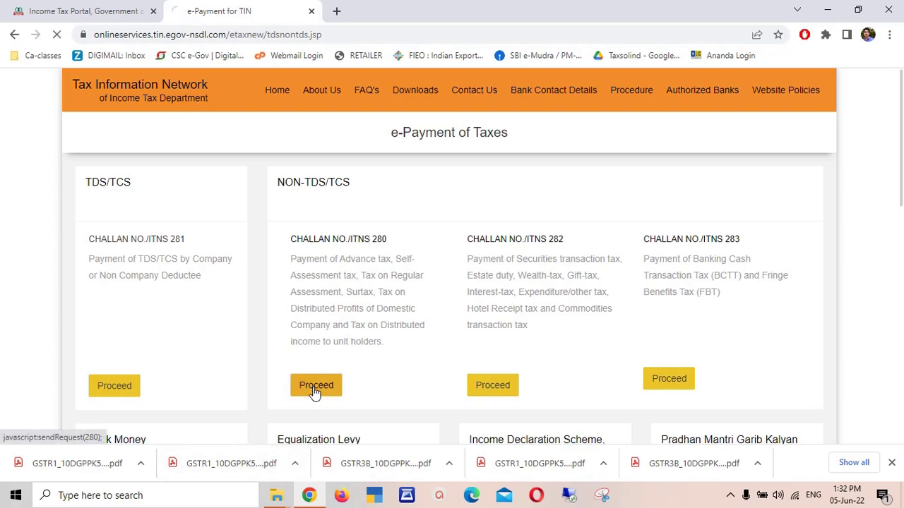
scroll(901, 115, down, 2)
click(253, 127)
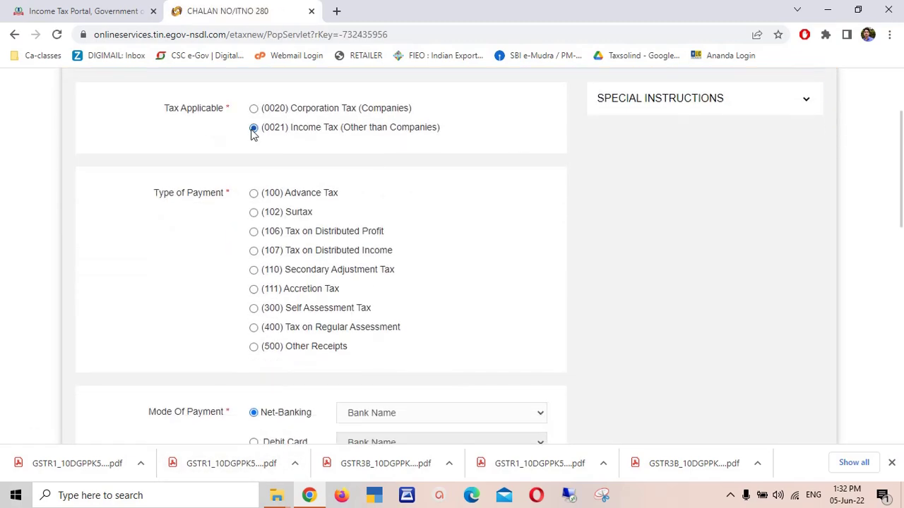
click(254, 347)
- Set the payment mode to Debit Card with State Bank of India, dismissing the notice
scroll(901, 234, down, 1)
scroll(902, 234, down, 1)
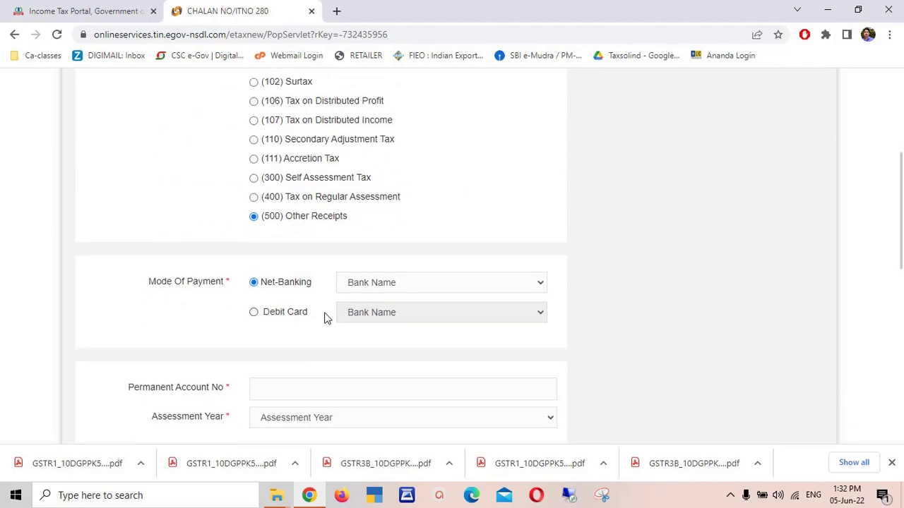
click(253, 313)
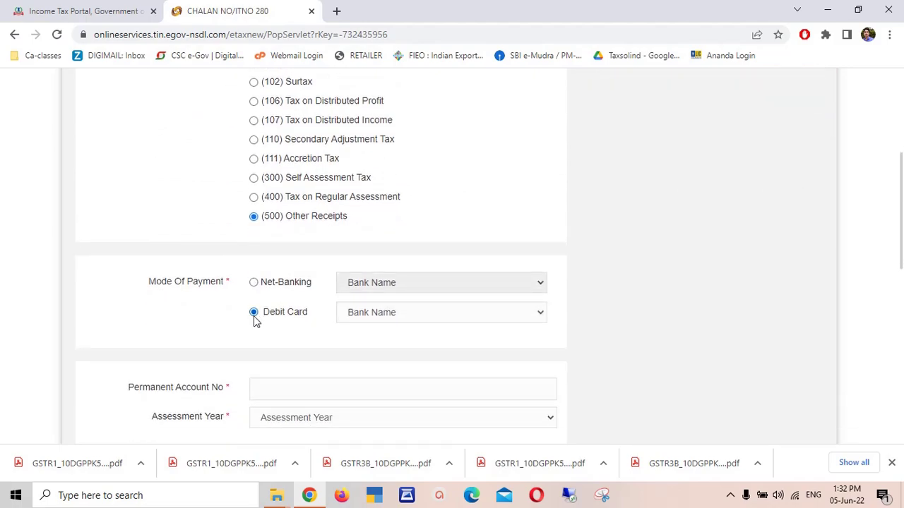
click(397, 317)
click(396, 415)
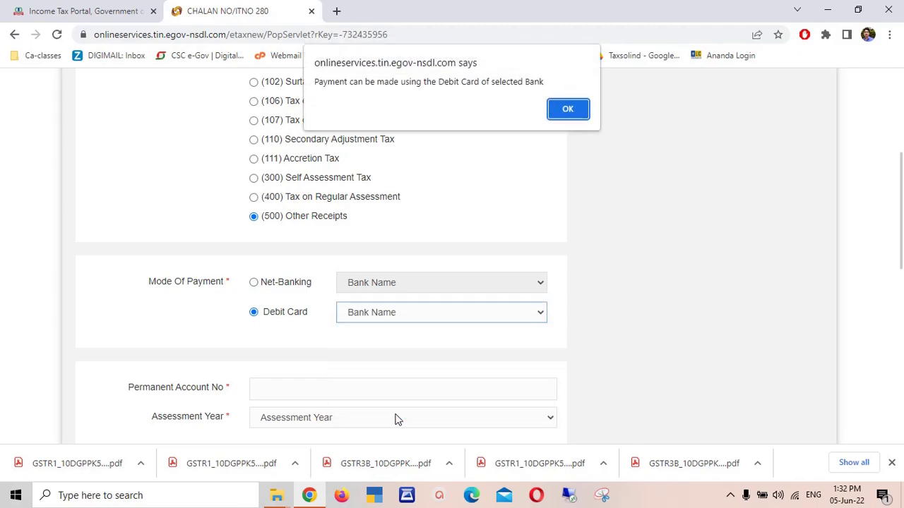
click(570, 112)
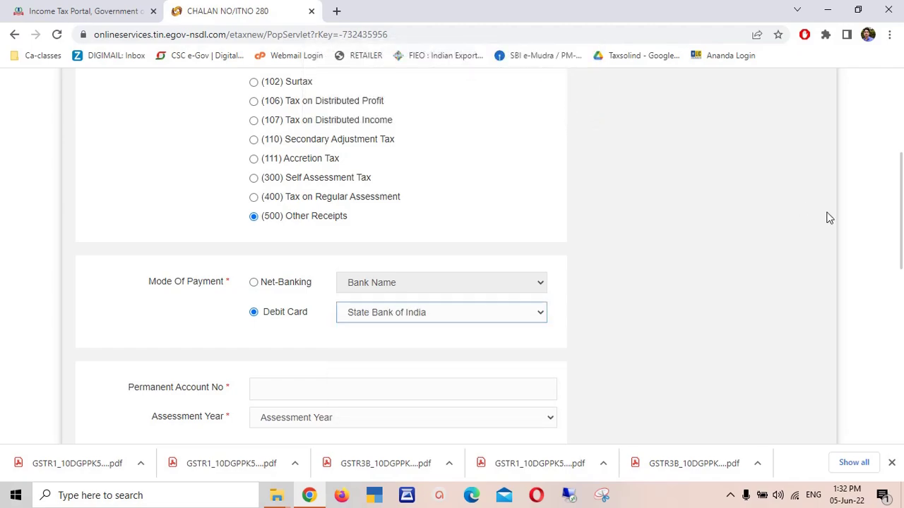
scroll(902, 199, down, 2)
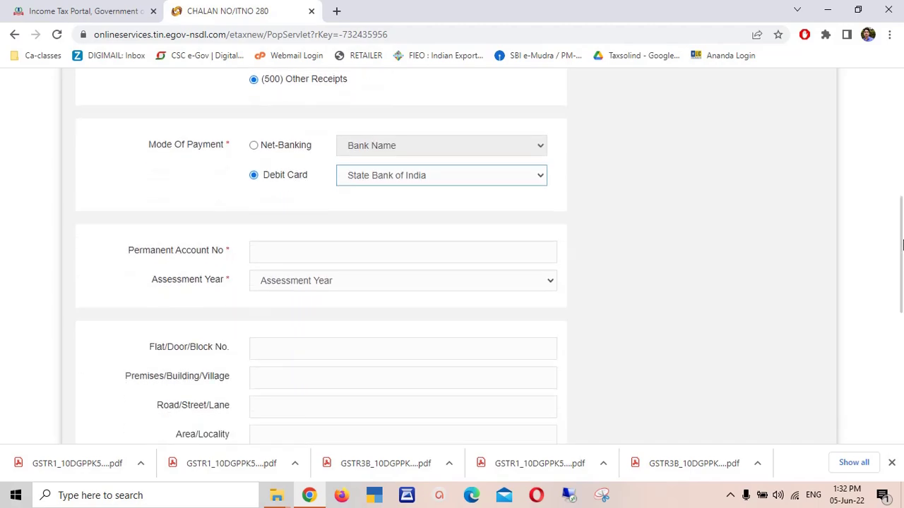
- Enter the taxpayer's PAN and select assessment year 2023-24
click(360, 241)
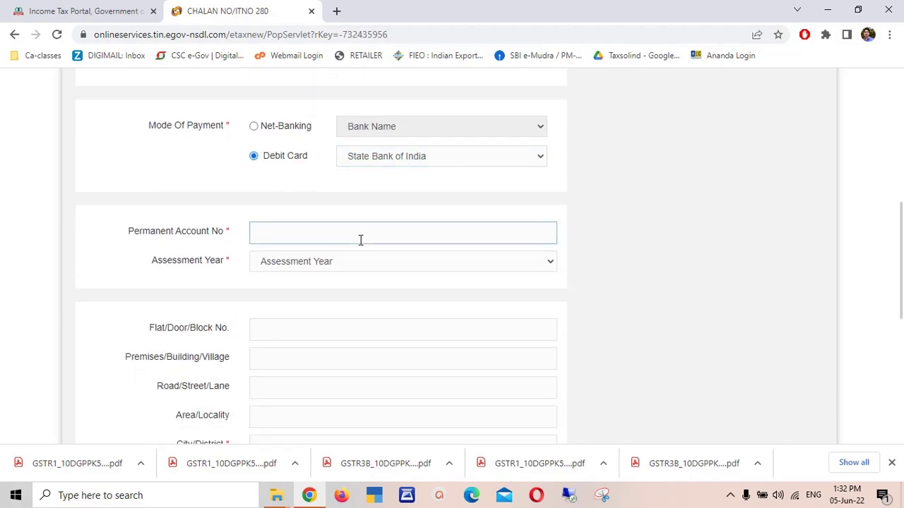
click(359, 262)
click(280, 34)
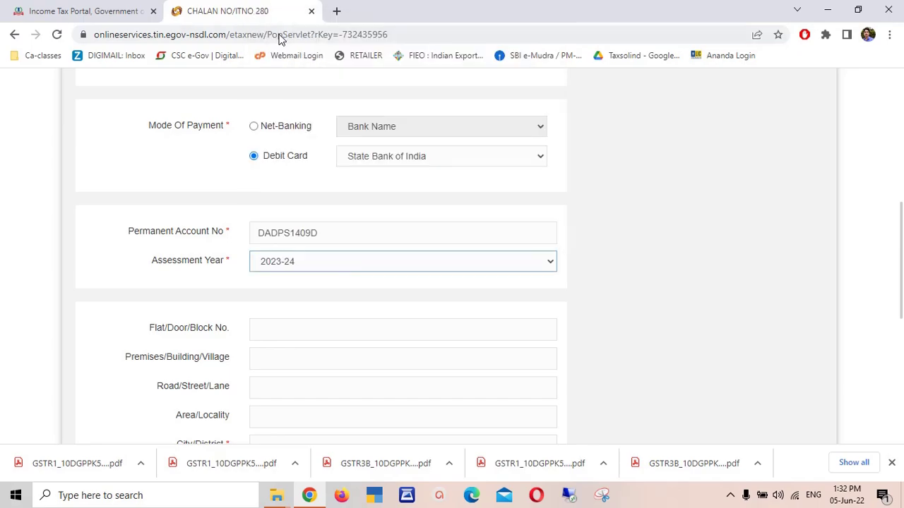
scroll(812, 250, down, 3)
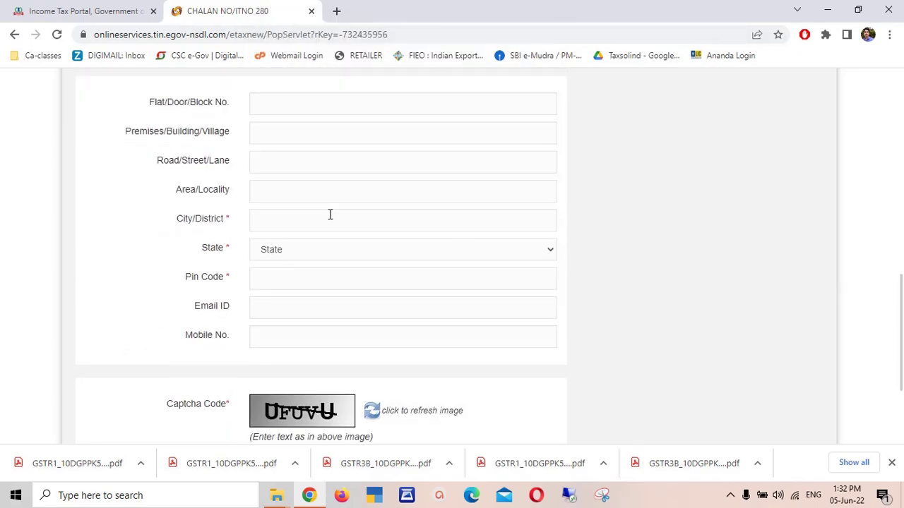
- Fill in the taxpayer's city, state and PIN code, enter the captcha, and submit the challan
click(328, 215)
text(EAST )
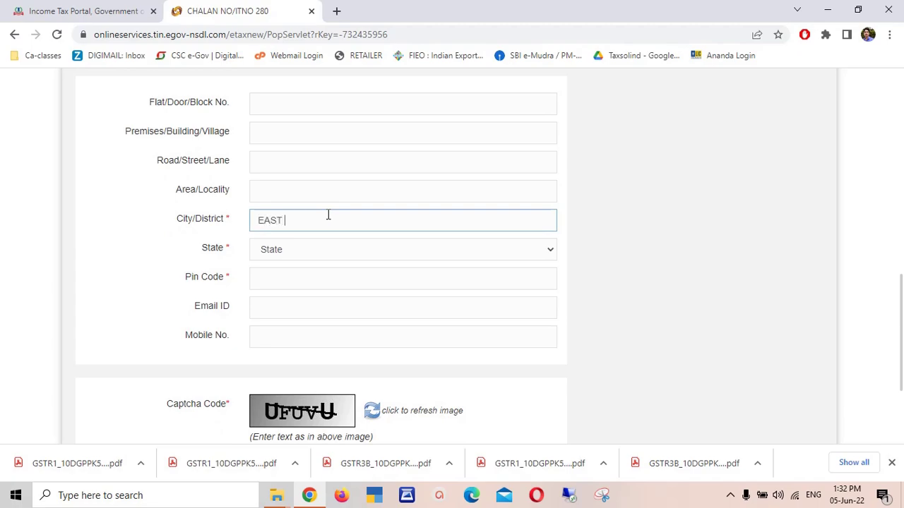
text(DELHI)
key(Tab)
text(DELHI)
key(Tab)
text(110092)
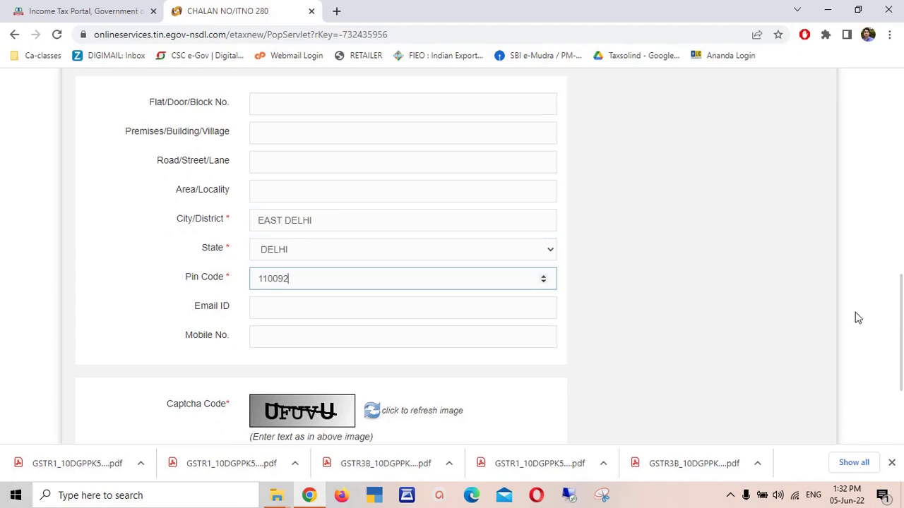
scroll(857, 318, down, 2)
click(400, 301)
text(UFUVU)
click(322, 369)
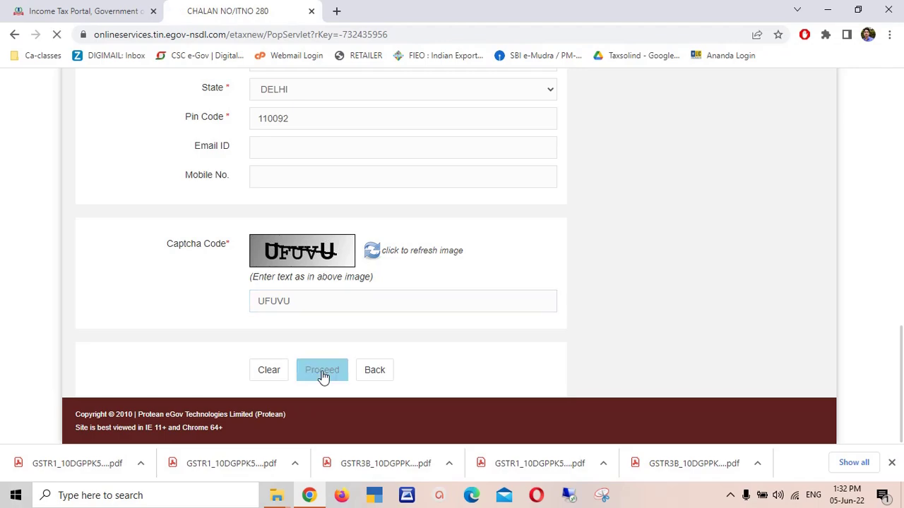
scroll(902, 184, down, 3)
- Tick I agree to the data consent and submit the confirmed challan to SBI
scroll(901, 184, down, 1)
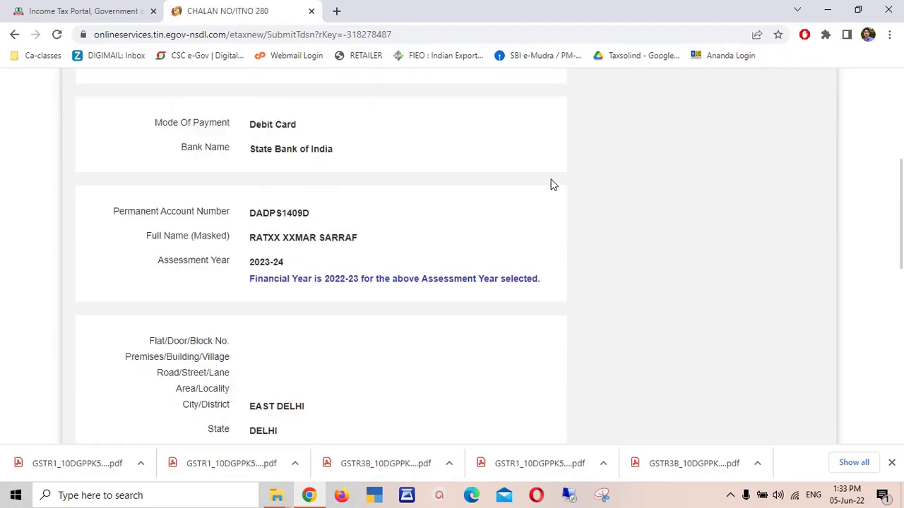
scroll(901, 300, down, 3)
scroll(902, 300, down, 3)
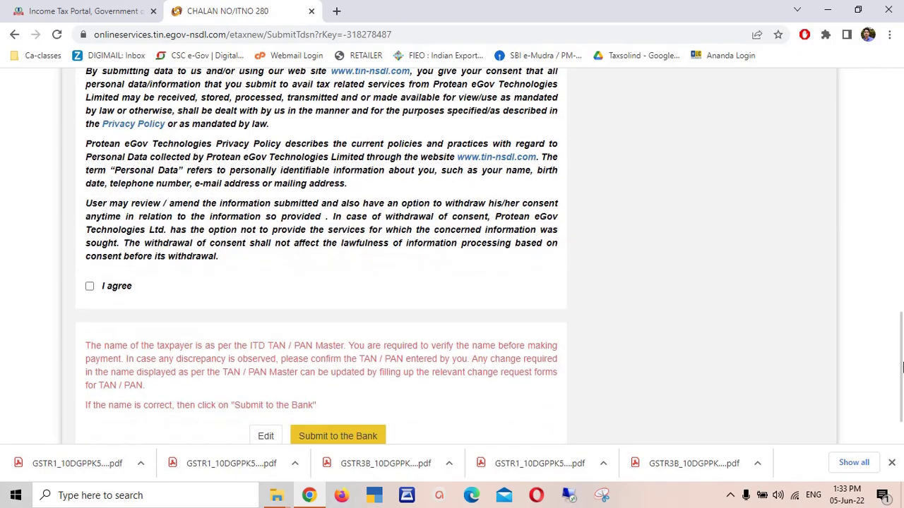
click(90, 273)
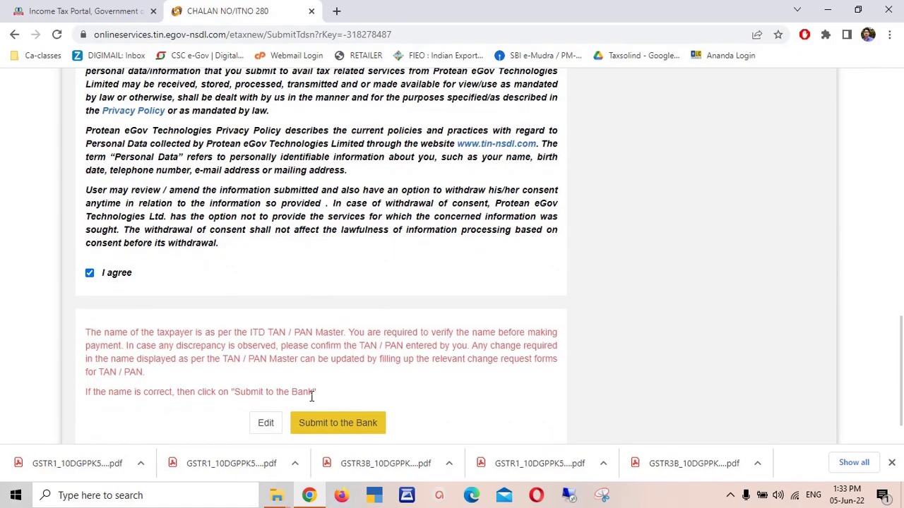
click(339, 424)
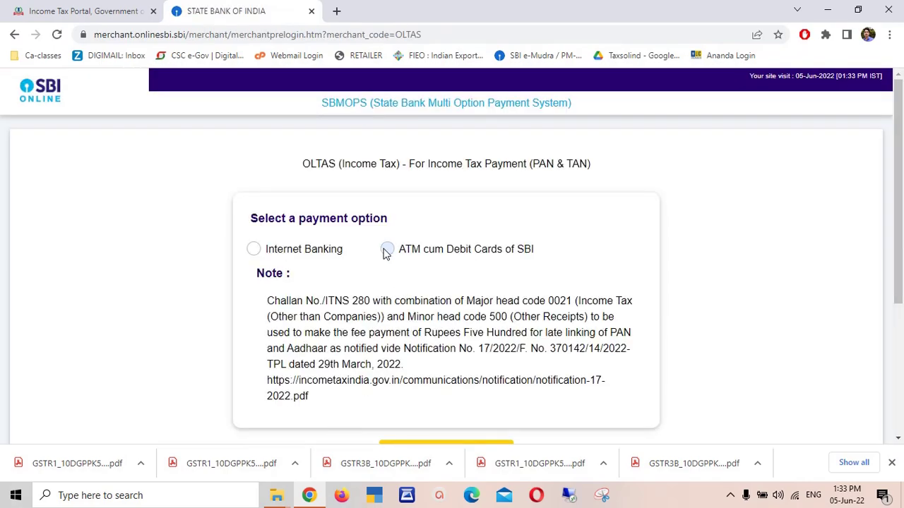
- Choose ATM cum Debit Cards of SBI as the payment option and submit it
click(387, 248)
drag(902, 200, 901, 250)
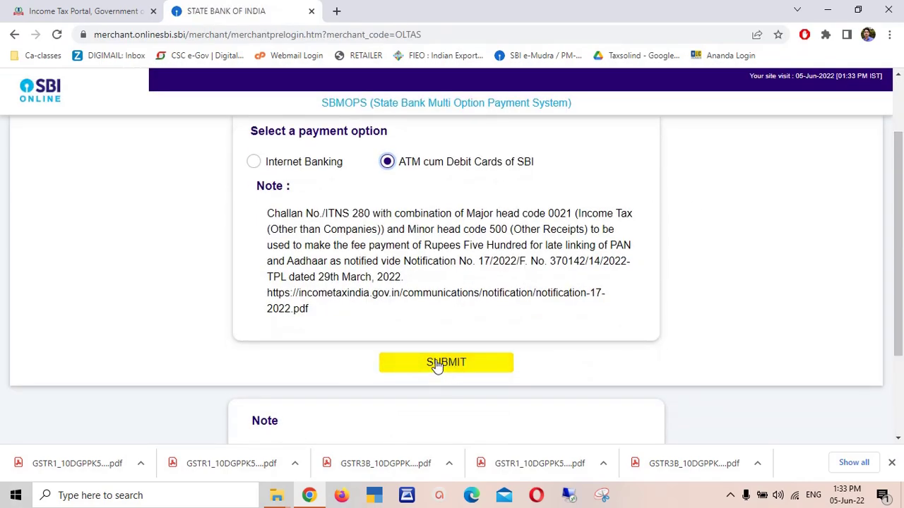
click(448, 373)
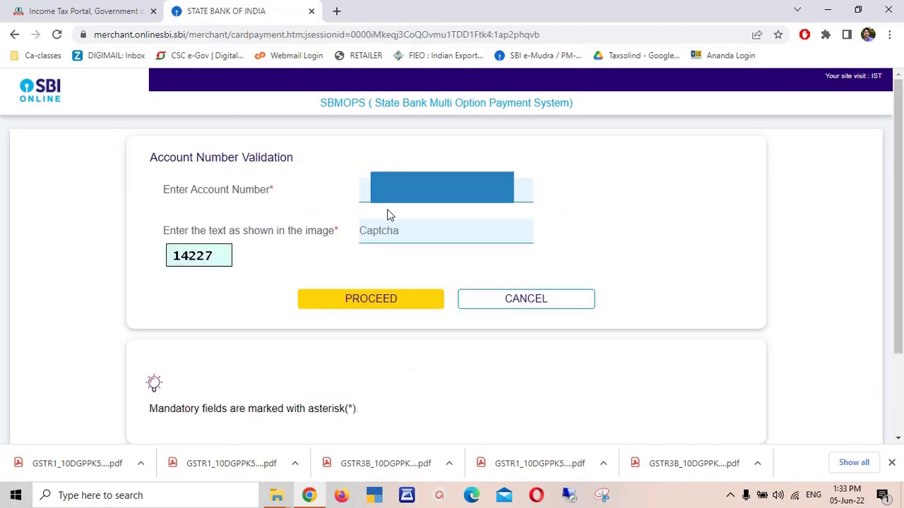
- Validate the SBI account with the account number and the captcha text
click(387, 202)
click(424, 238)
click(378, 305)
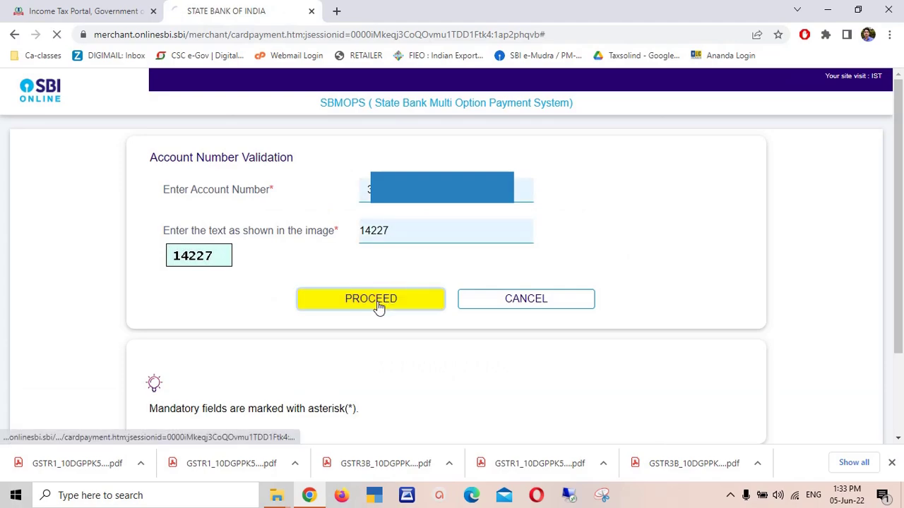
- Get ready to enter the OTP on the high security password page, after checking the Link Aadhaar page
click(309, 275)
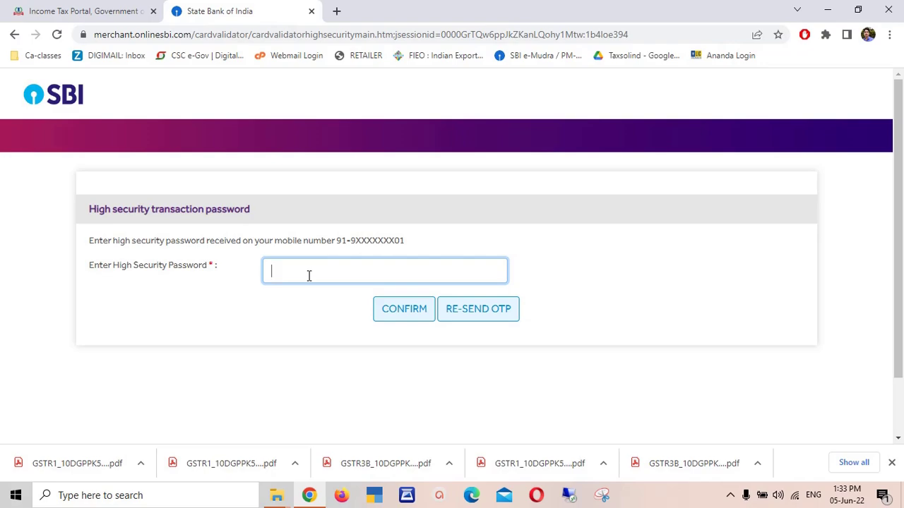
click(123, 6)
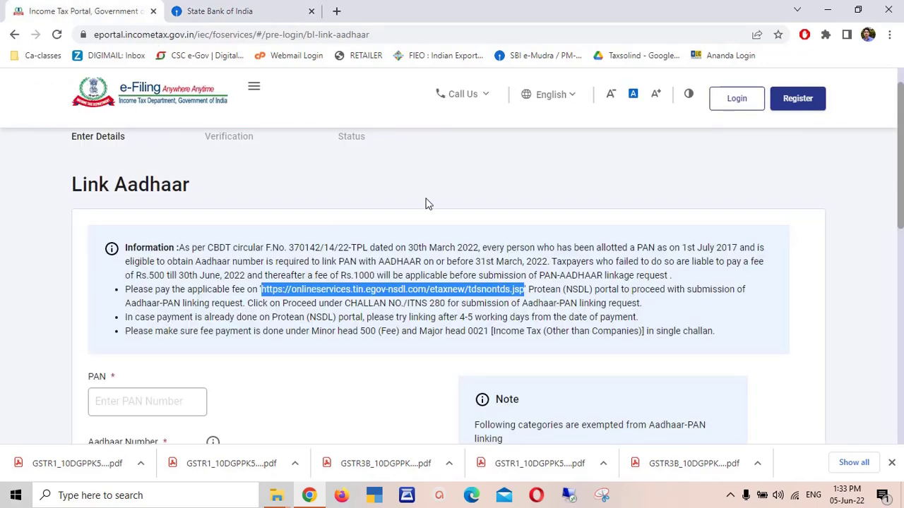
click(246, 7)
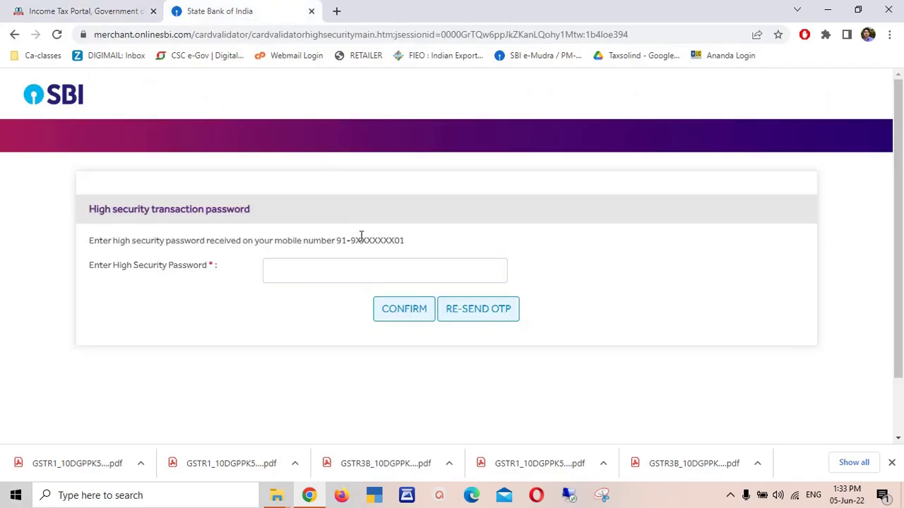